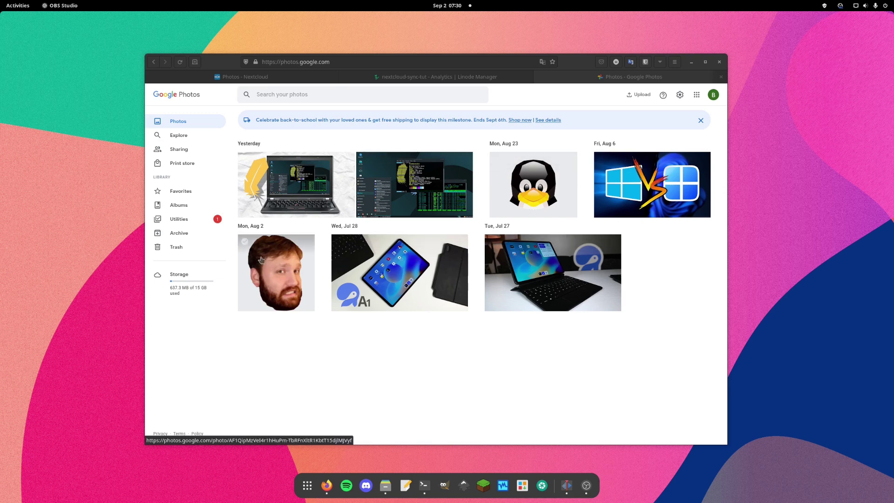
# Glance at Google Drive, then go back to the Nextcloud September 2021 photo gallery
pyautogui.click(164, 62)
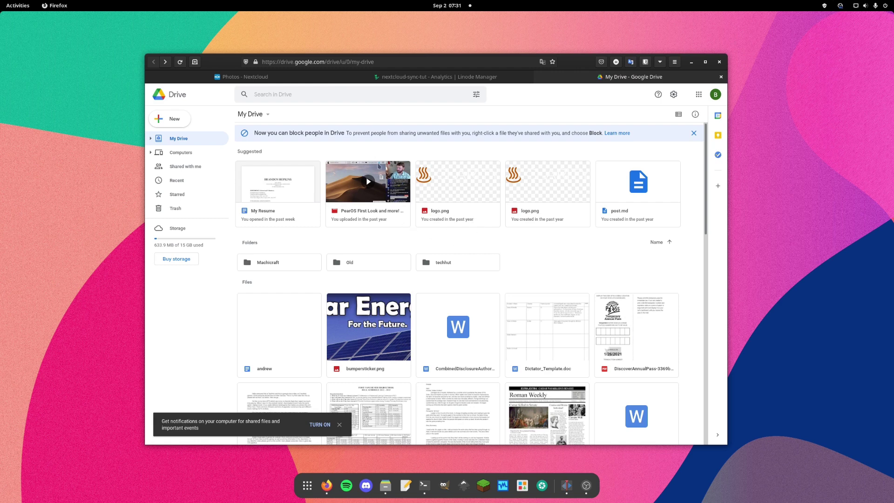
pyautogui.click(242, 77)
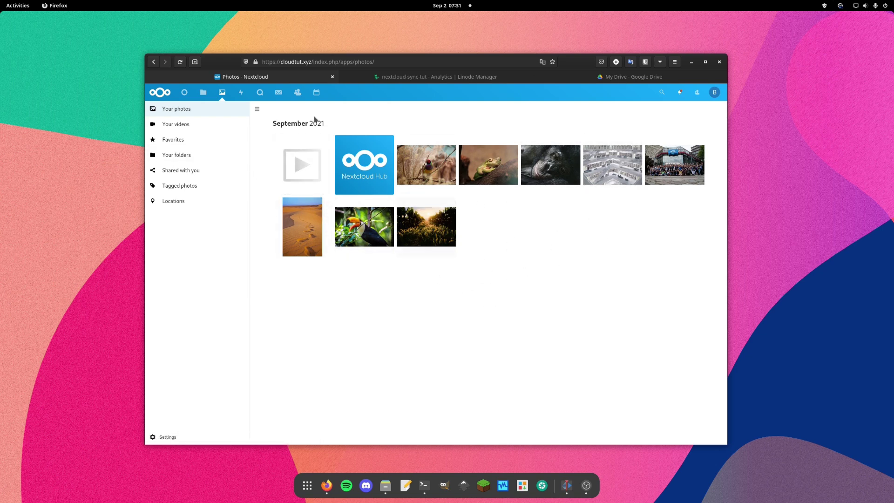
# Confirm Contacts and Calendar are empty, then search Apps for 'google' and enable Google integration 1.0.2
pyautogui.click(299, 96)
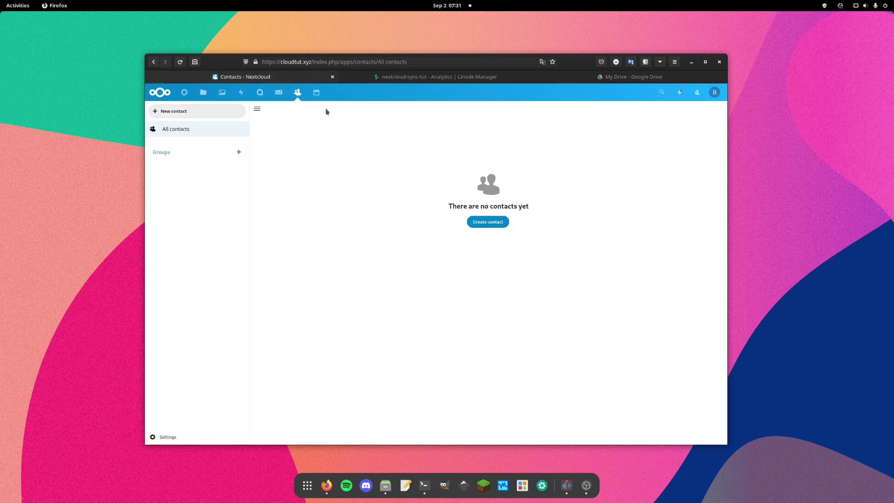
pyautogui.click(315, 95)
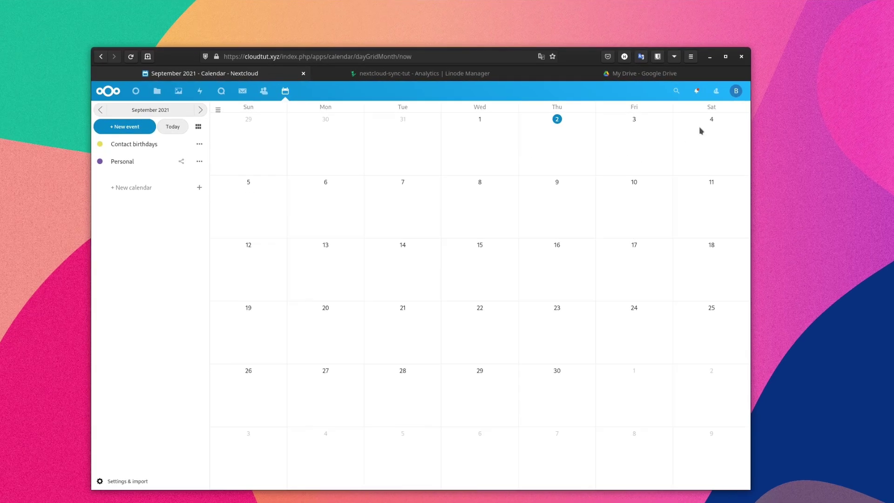
pyautogui.click(841, 86)
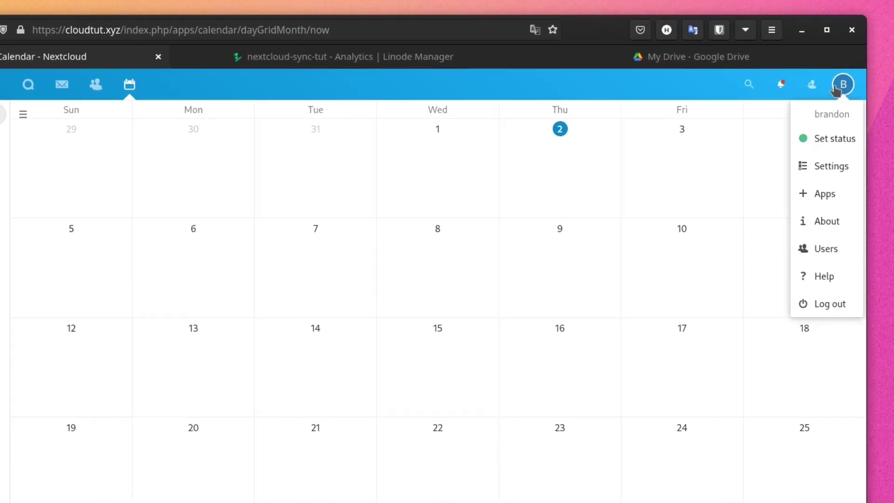
pyautogui.click(825, 199)
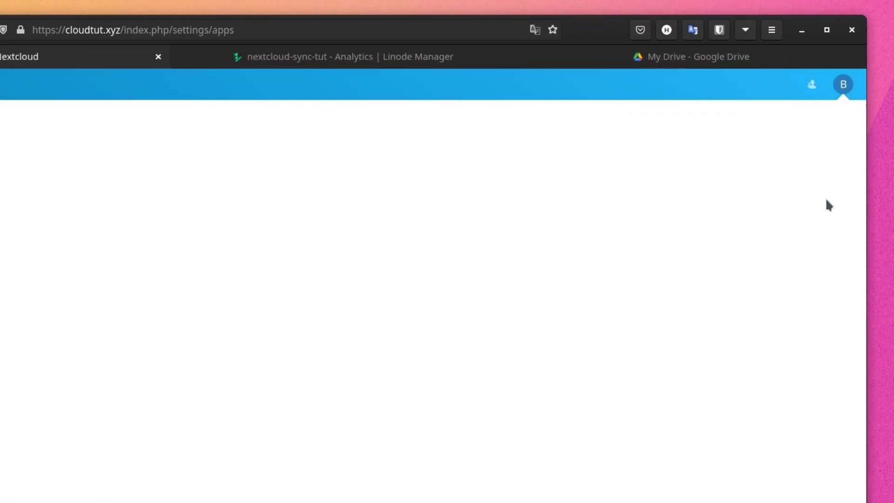
pyautogui.click(744, 90)
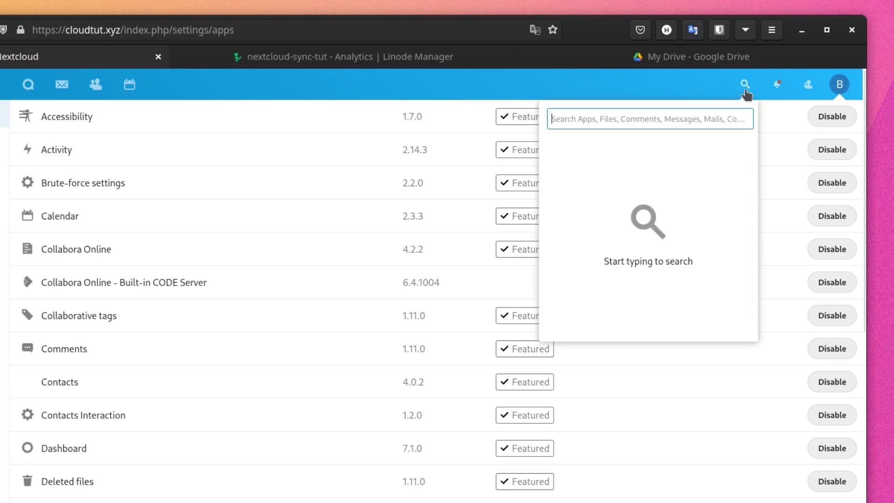
pyautogui.write('google')
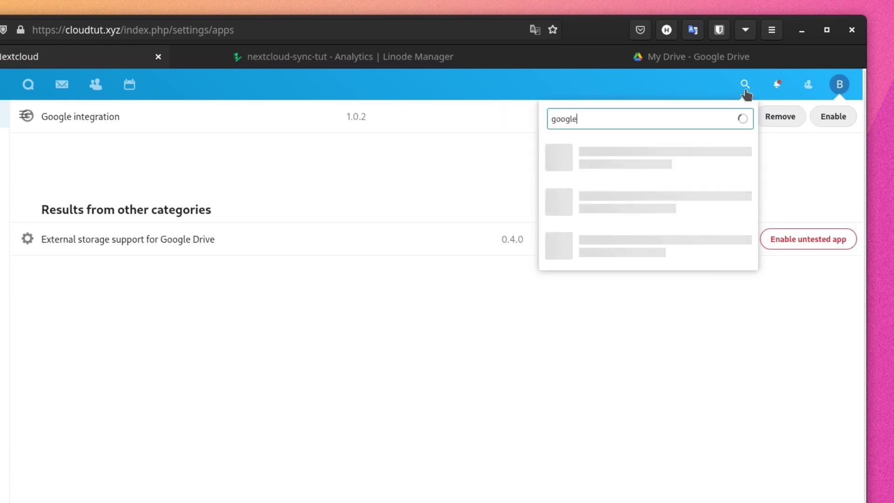
pyautogui.click(494, 156)
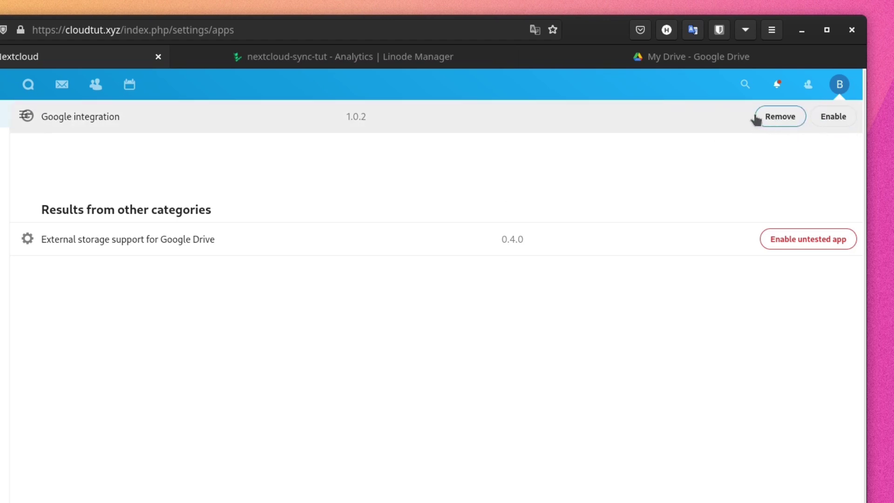
pyautogui.click(837, 116)
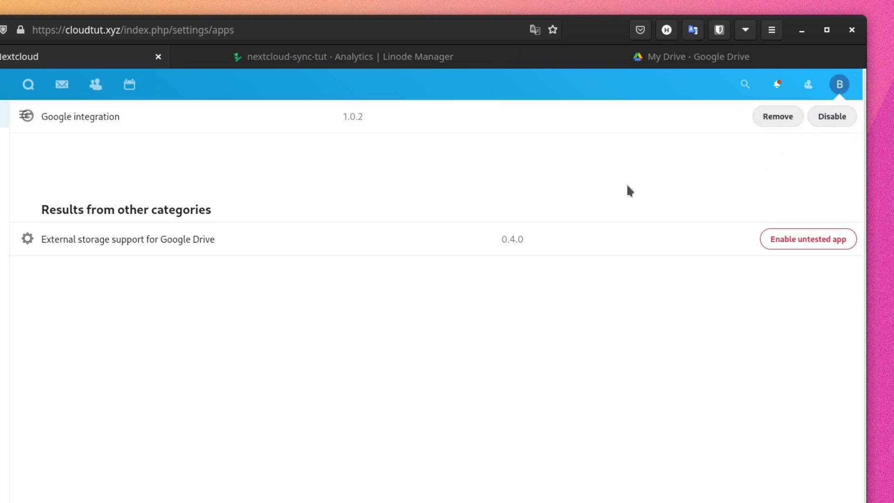
# Open the Connected accounts admin settings and open the Google API settings link in a new tab
pyautogui.click(839, 84)
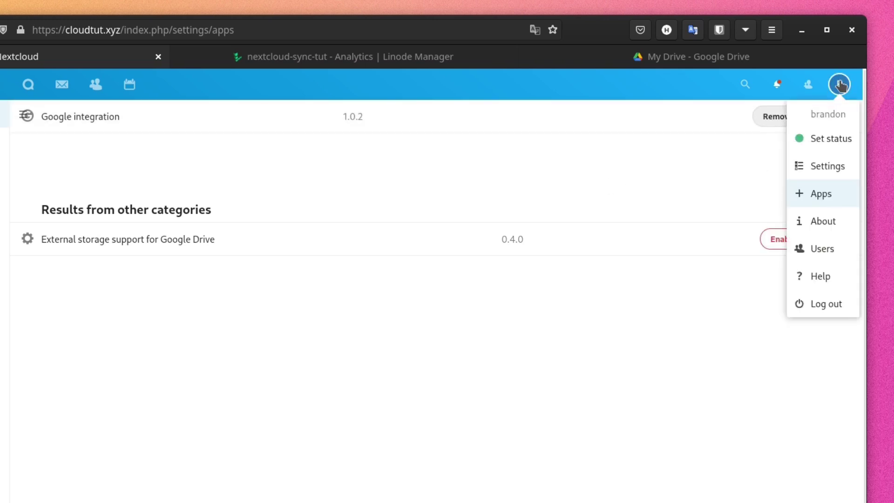
pyautogui.click(826, 166)
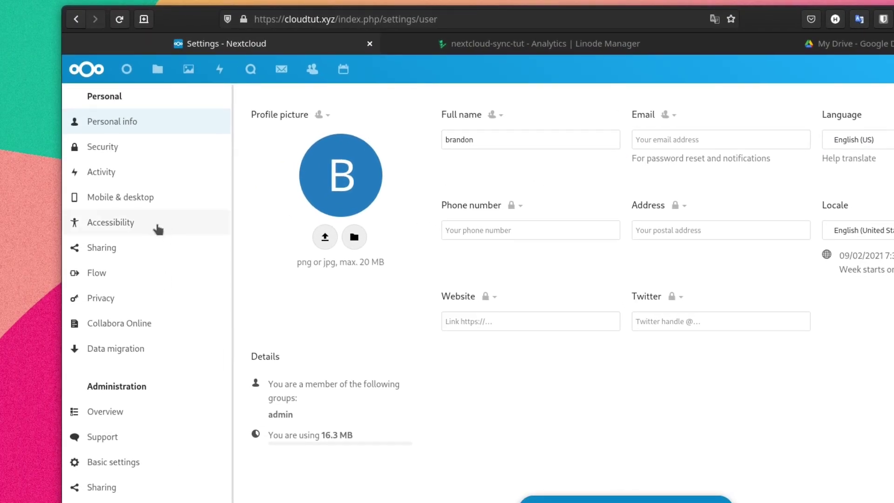
pyautogui.scroll(-3, 118, 271)
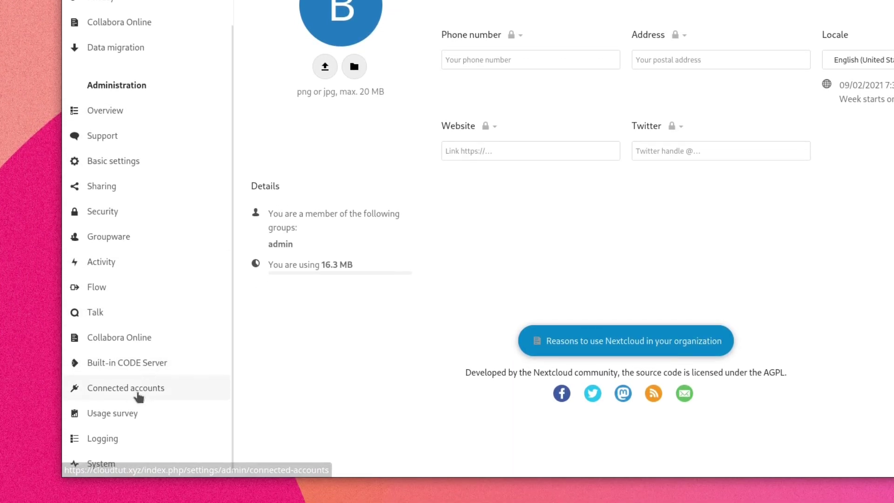
pyautogui.click(128, 392)
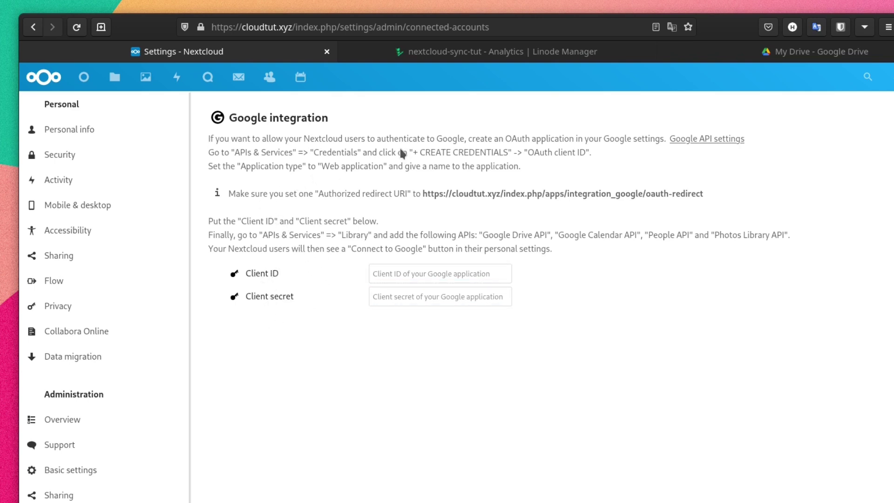
pyautogui.rightClick(703, 140)
pyautogui.click(734, 158)
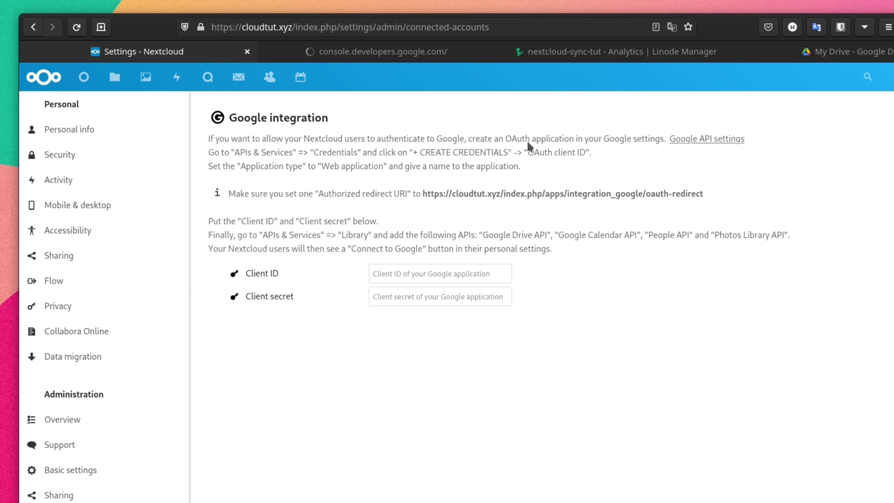
# In the Google Cloud console, create a new project named 'Nextcloud'
pyautogui.click(389, 52)
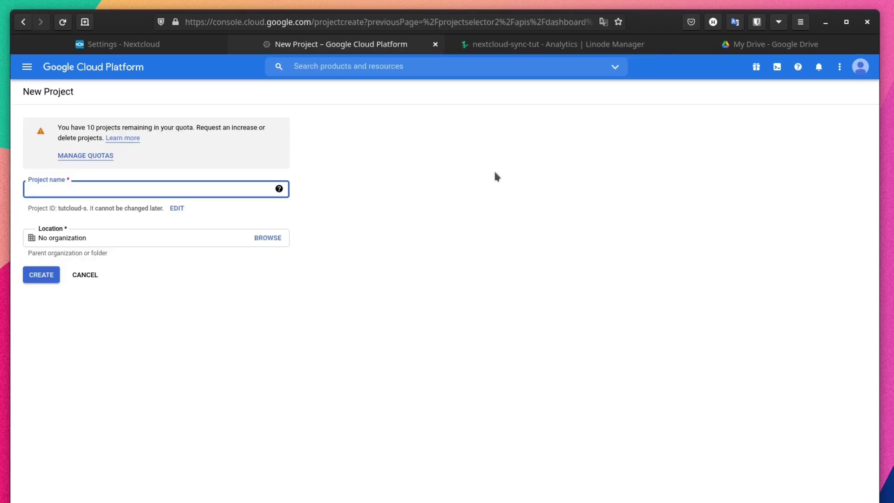
pyautogui.write('ne')
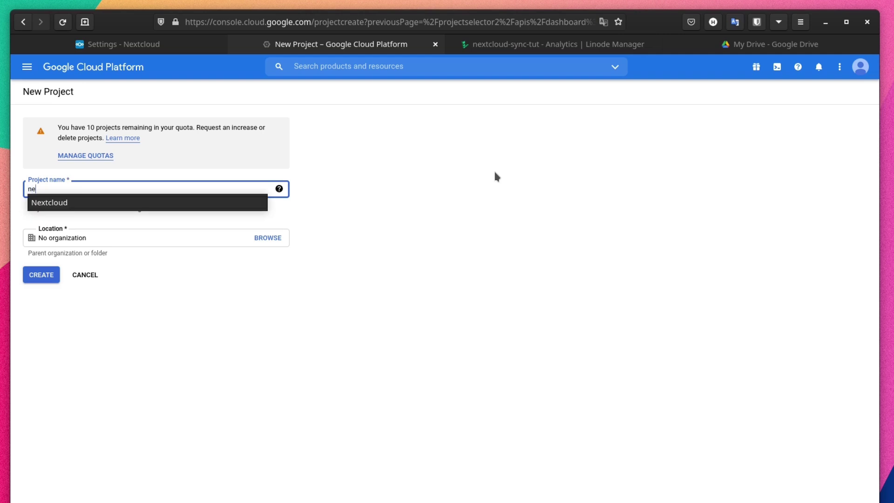
pyautogui.write('xtc')
pyautogui.press('Down')
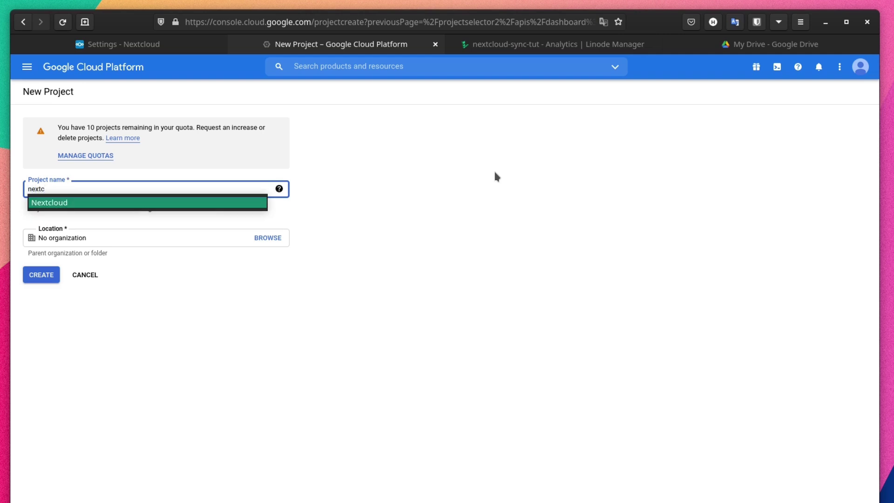
pyautogui.press('Return')
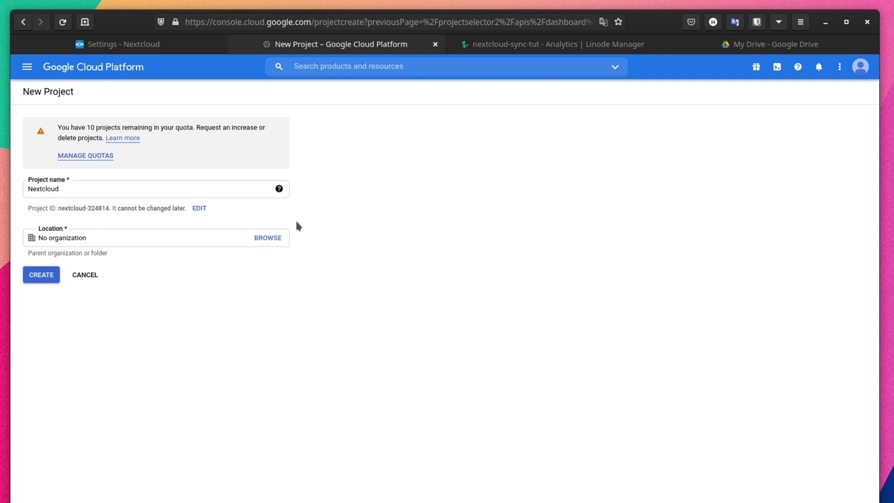
pyautogui.click(43, 274)
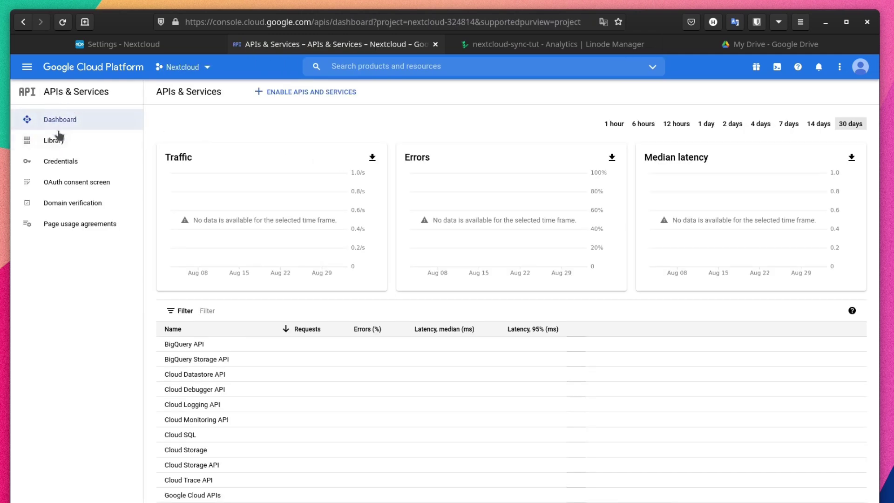
# Begin an OAuth client ID, creating an External user type consent screen registration
pyautogui.click(53, 162)
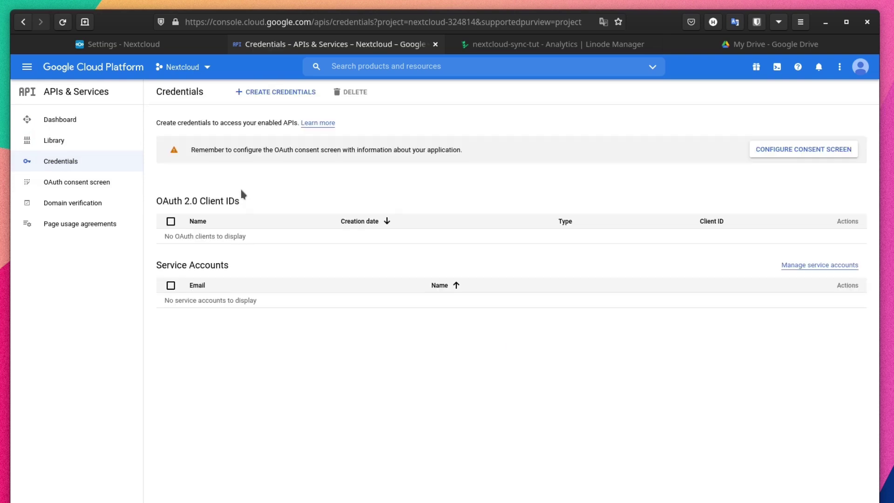
pyautogui.click(274, 93)
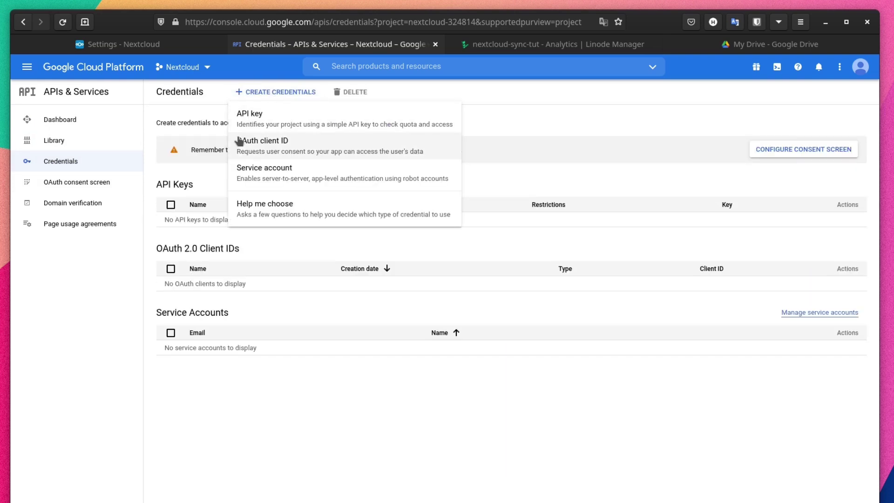
pyautogui.click(285, 147)
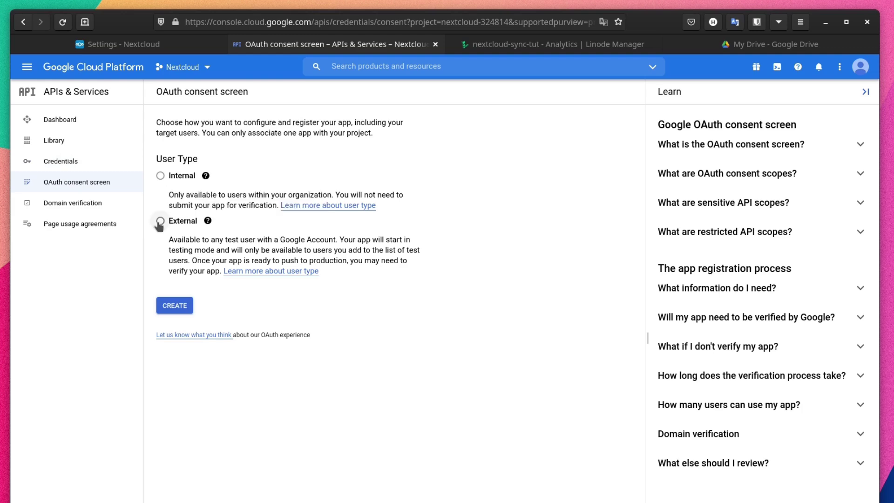
pyautogui.click(179, 305)
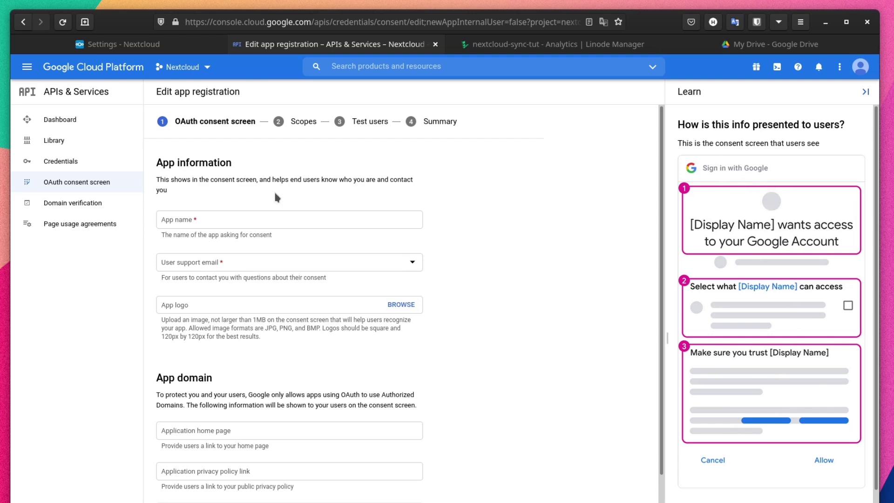
pyautogui.click(242, 221)
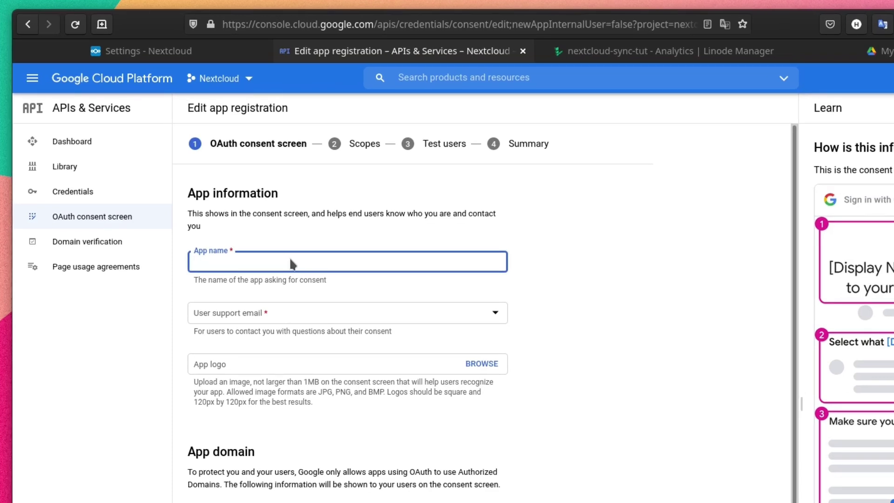
# Name the app 'Cloudtut Nextcloud', set the support and developer contact e-mails, and save
pyautogui.write('Cloudtut Nextcloud')
pyautogui.click(494, 317)
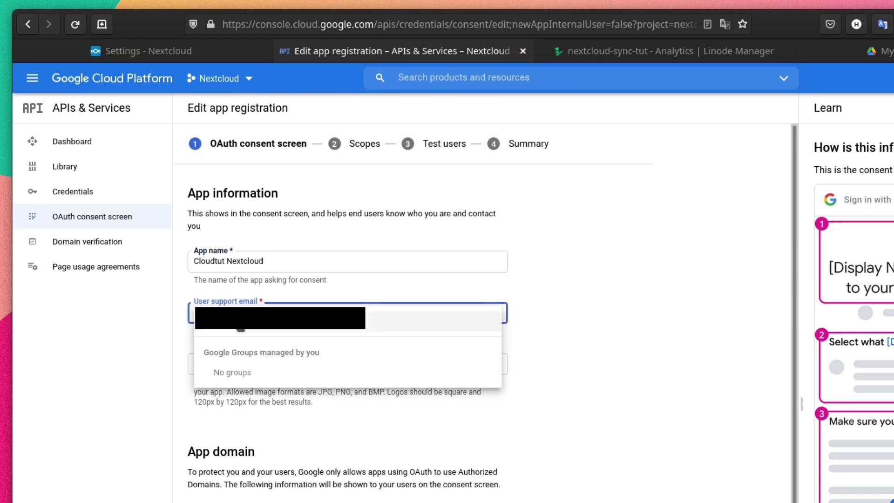
pyautogui.click(270, 321)
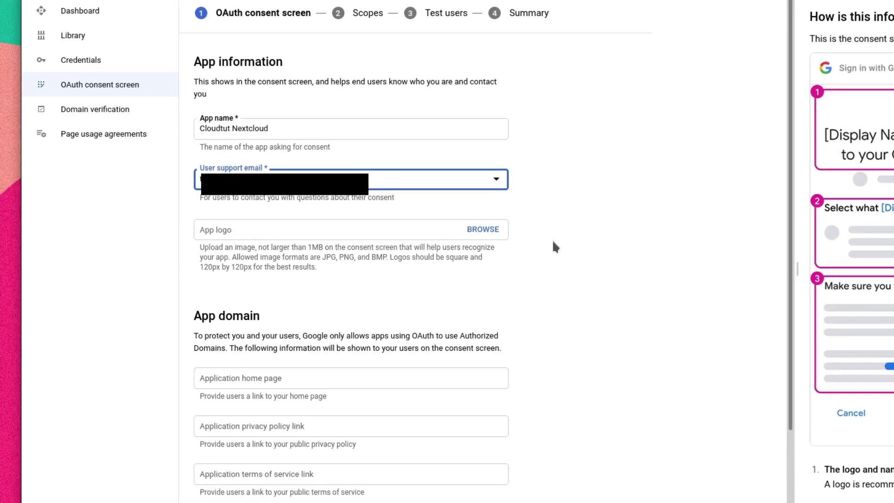
pyautogui.scroll(-4, 555, 379)
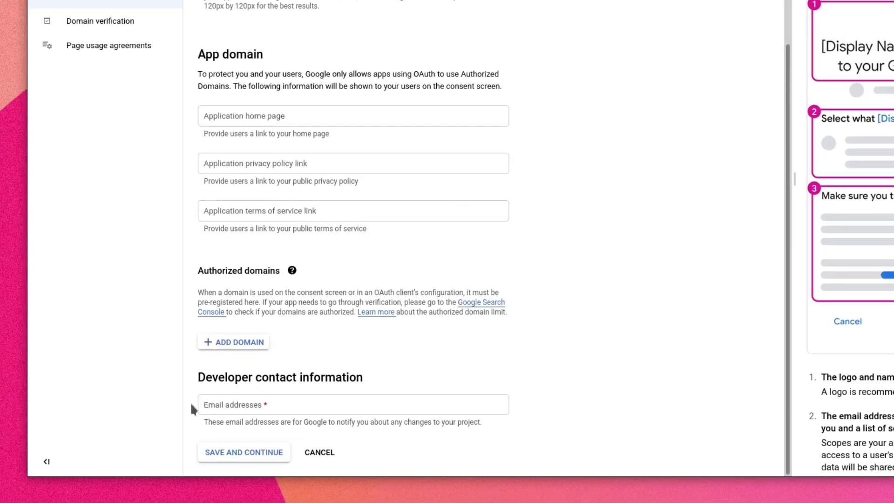
pyautogui.click(313, 402)
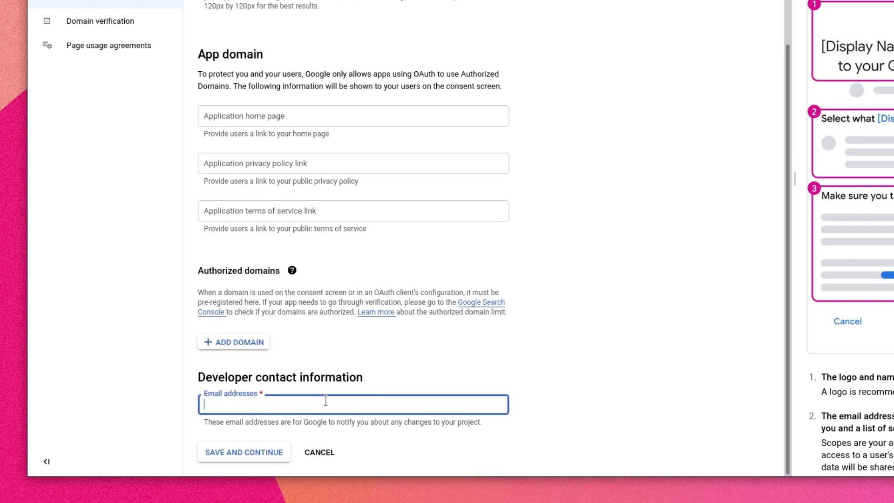
pyautogui.hotkey('ctrl', 'v')
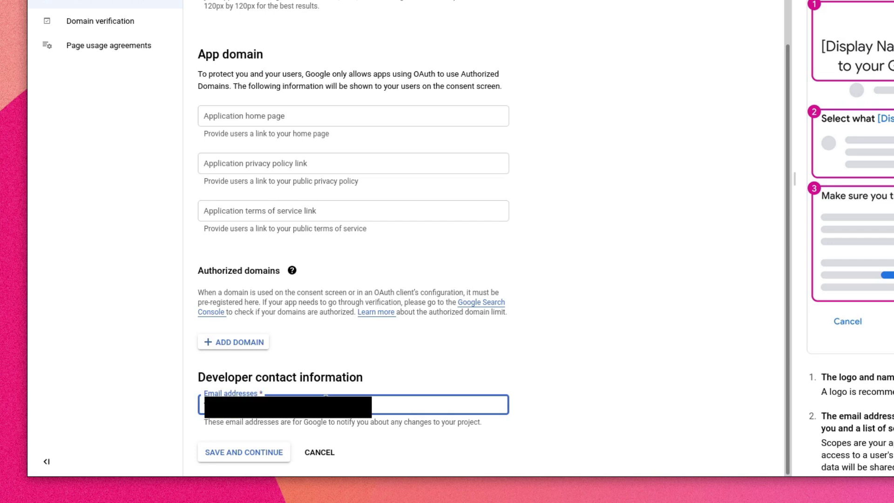
pyautogui.click(233, 460)
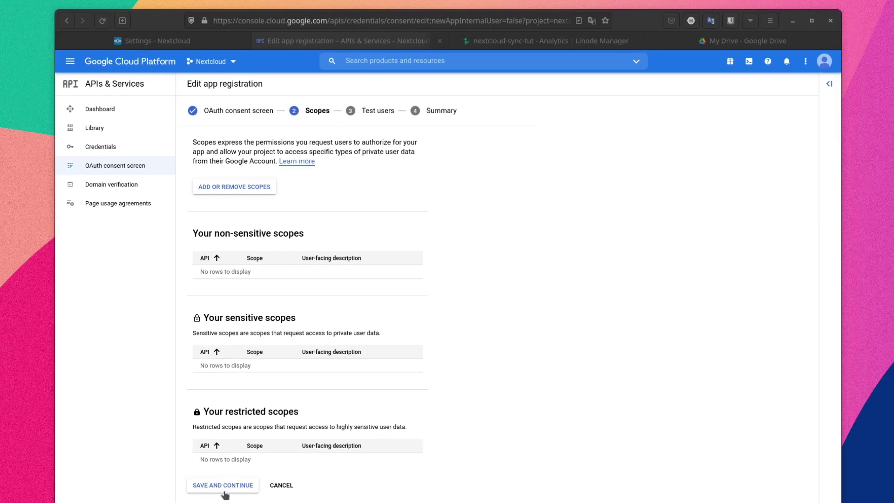
# Skip scopes, add one test user by e-mail, save, and return to the consent screen overview
pyautogui.click(223, 489)
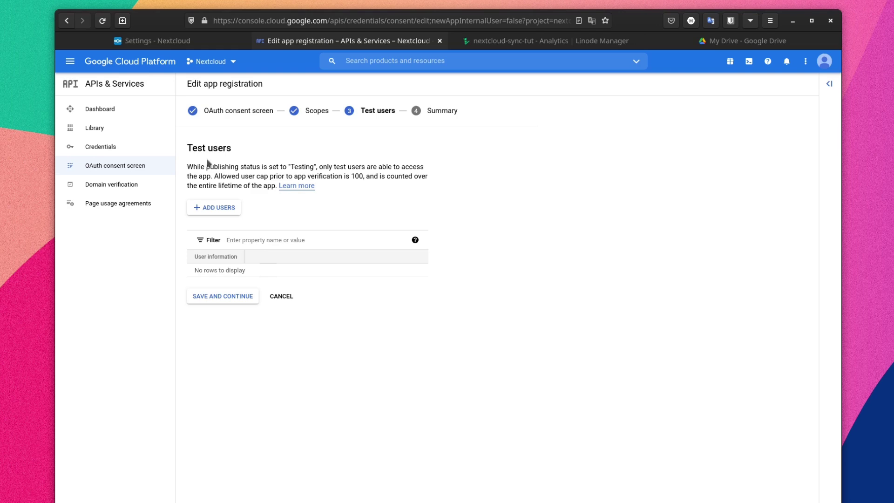
pyautogui.click(216, 210)
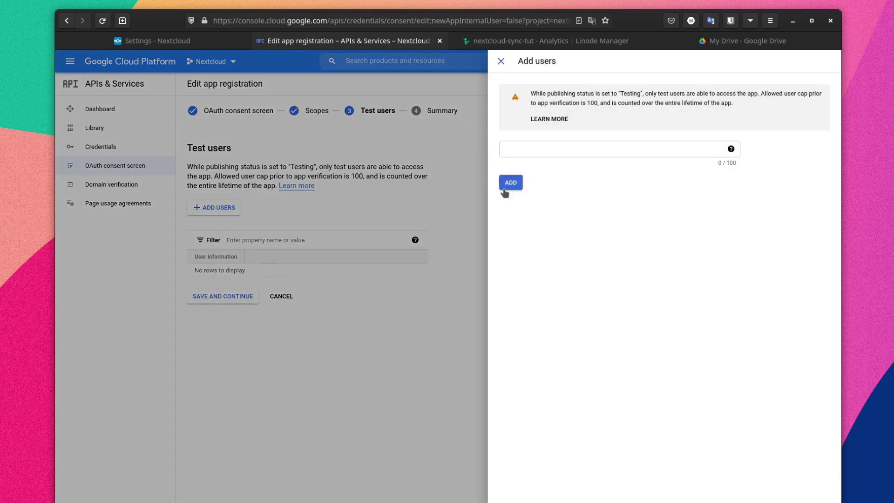
pyautogui.click(596, 149)
pyautogui.hotkey('ctrl', 'v')
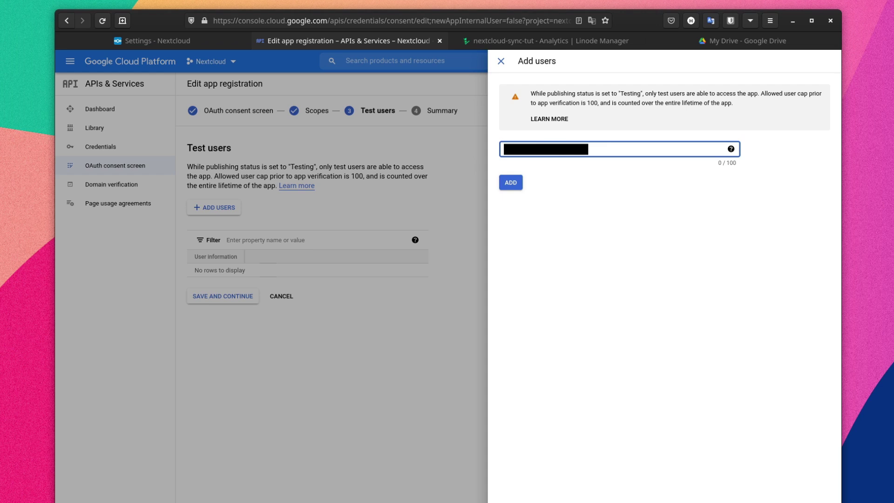
pyautogui.click(511, 183)
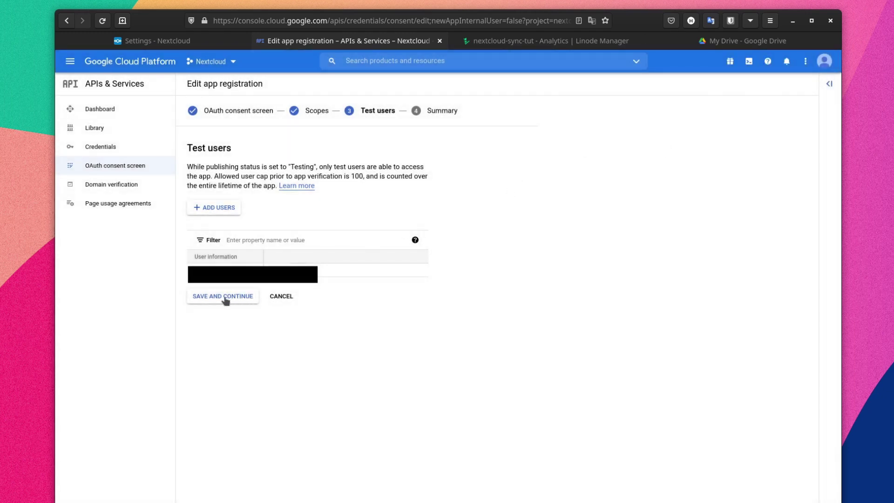
pyautogui.click(226, 299)
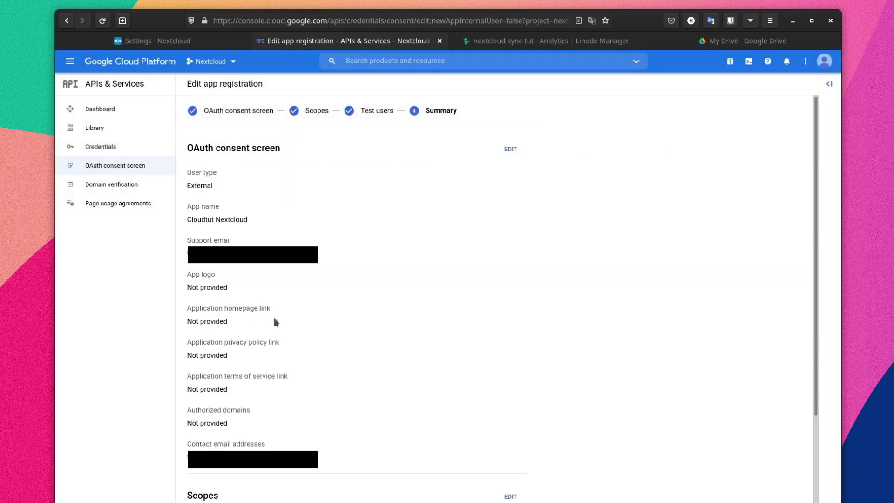
pyautogui.scroll(-4, 273, 323)
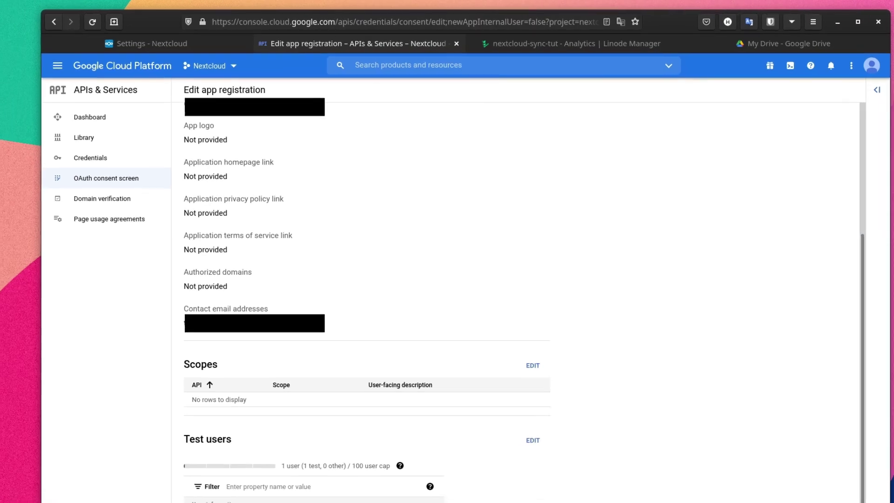
pyautogui.click(115, 165)
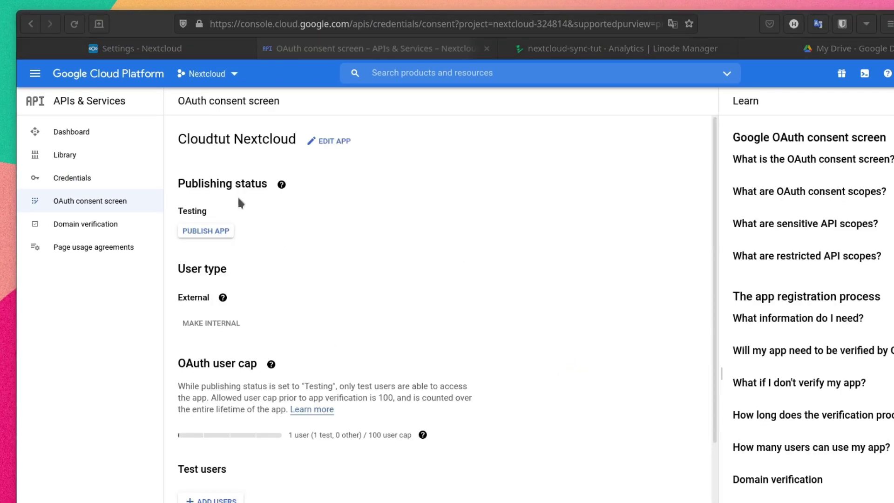
# Start a Web application OAuth client ID and name it 'Nextcloud'
pyautogui.click(74, 181)
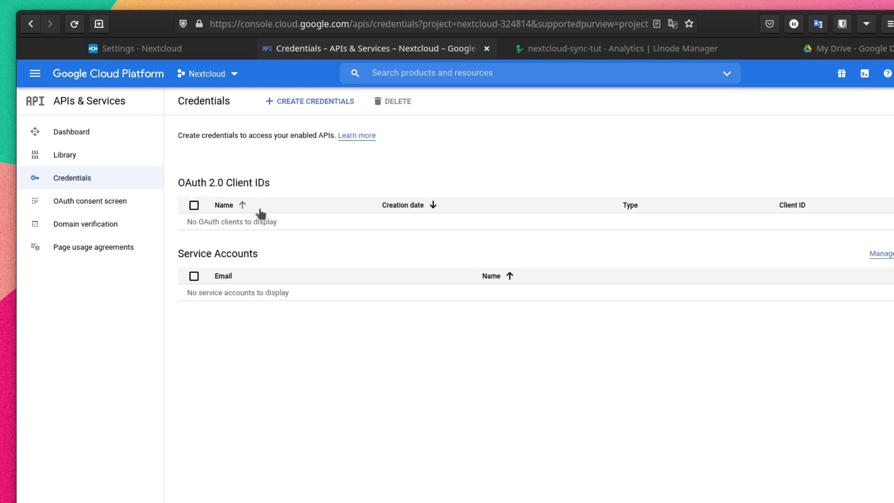
pyautogui.click(315, 102)
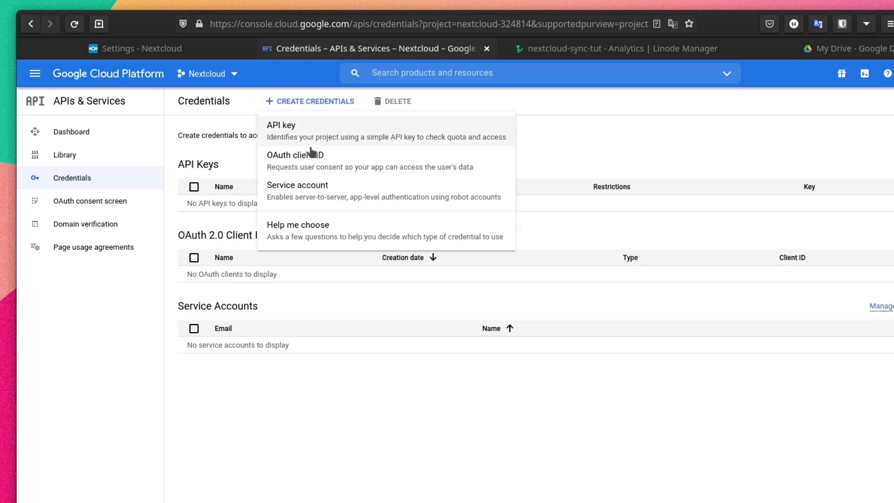
pyautogui.click(326, 161)
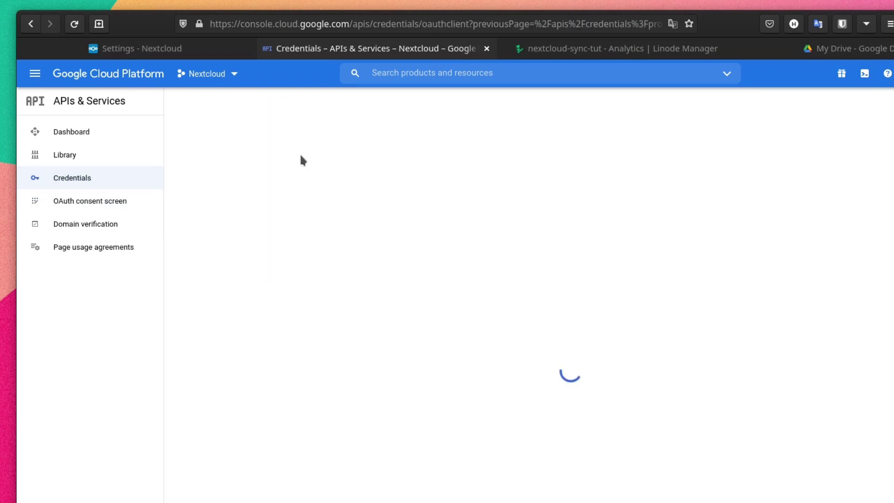
pyautogui.click(296, 192)
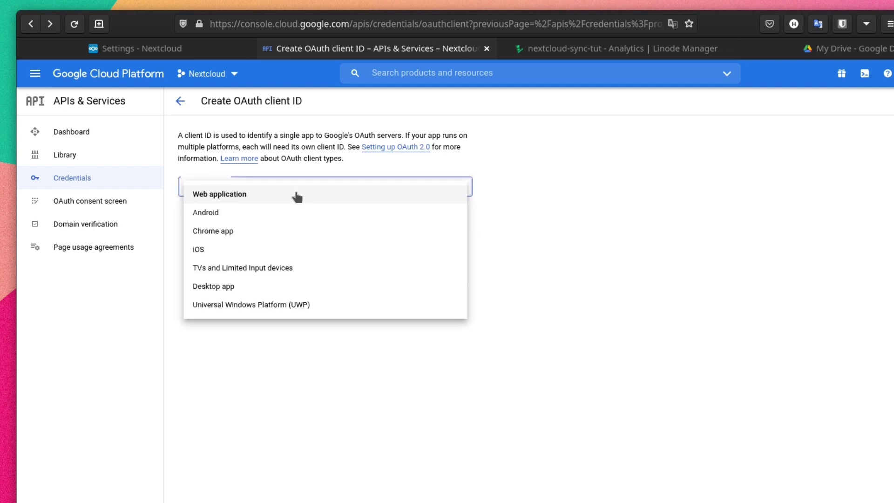
pyautogui.click(251, 195)
pyautogui.click(225, 223)
pyautogui.hotkey('ctrl', 'a')
pyautogui.write('N')
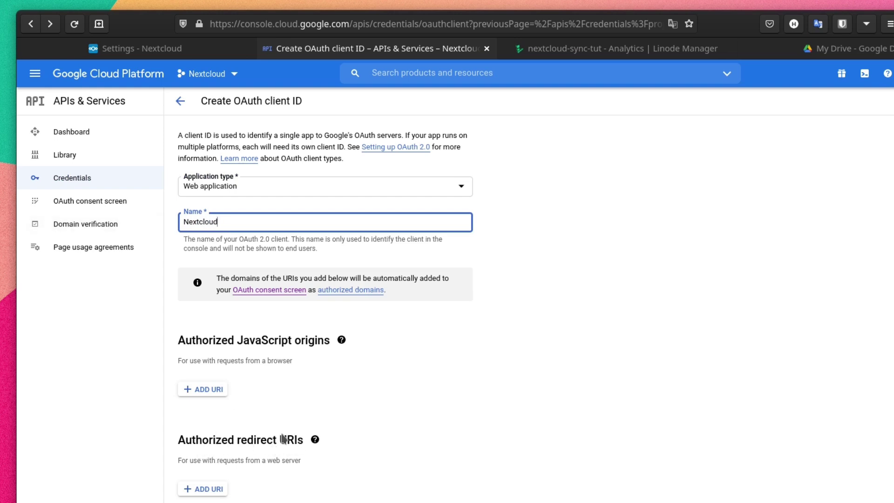
# Add Nextcloud's integration_google oauth-redirect URI as an authorized redirect URI and create the client
pyautogui.click(144, 48)
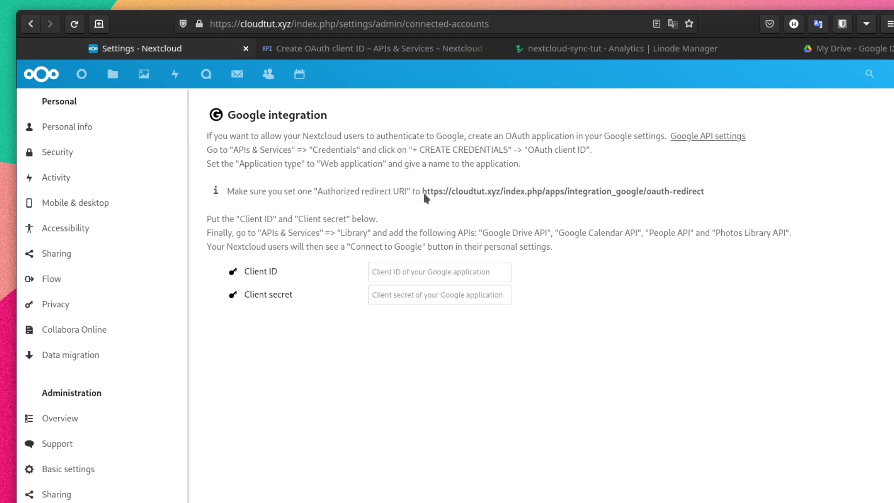
pyautogui.moveTo(423, 191); pyautogui.dragTo(655, 198)
pyautogui.rightClick(691, 191)
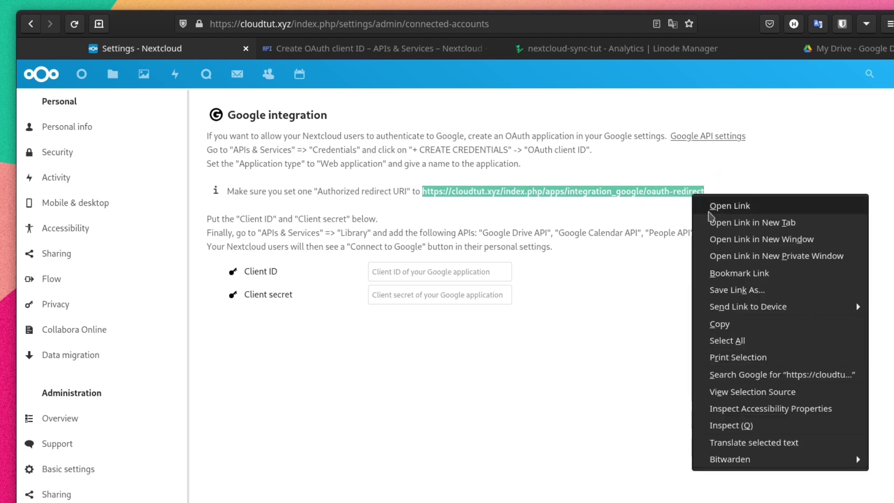
pyautogui.click(747, 321)
pyautogui.click(284, 49)
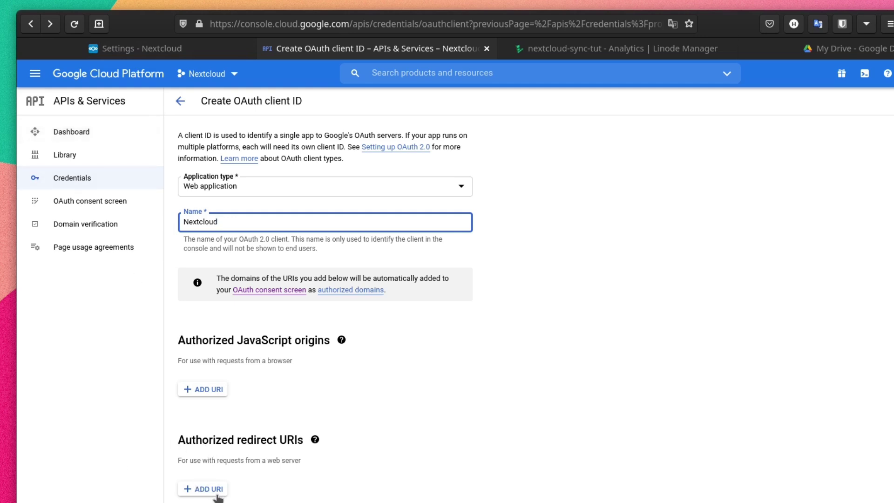
pyautogui.click(216, 493)
pyautogui.rightClick(253, 502)
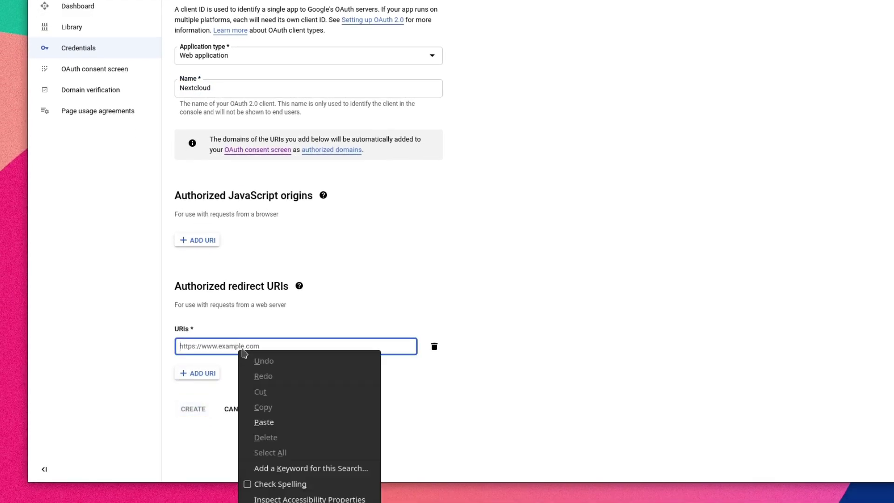
pyautogui.click(282, 421)
pyautogui.click(200, 413)
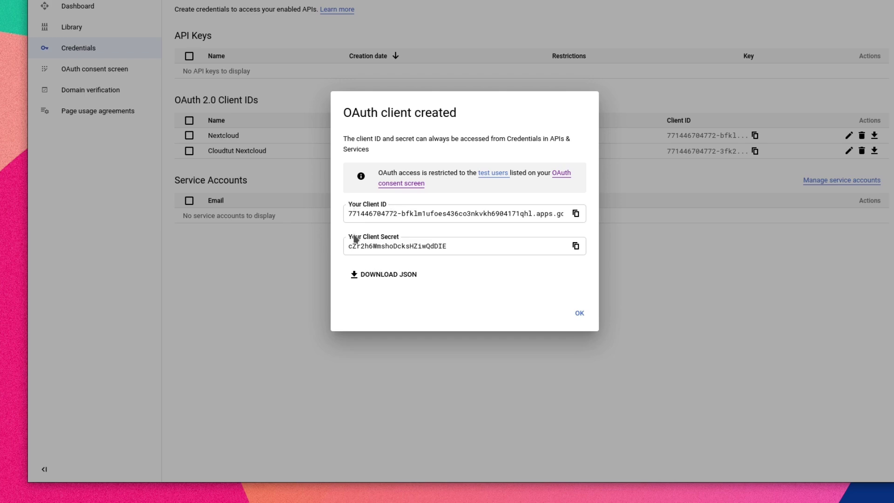
# Copy the OAuth Client ID into Nextcloud's Client ID field
pyautogui.click(576, 213)
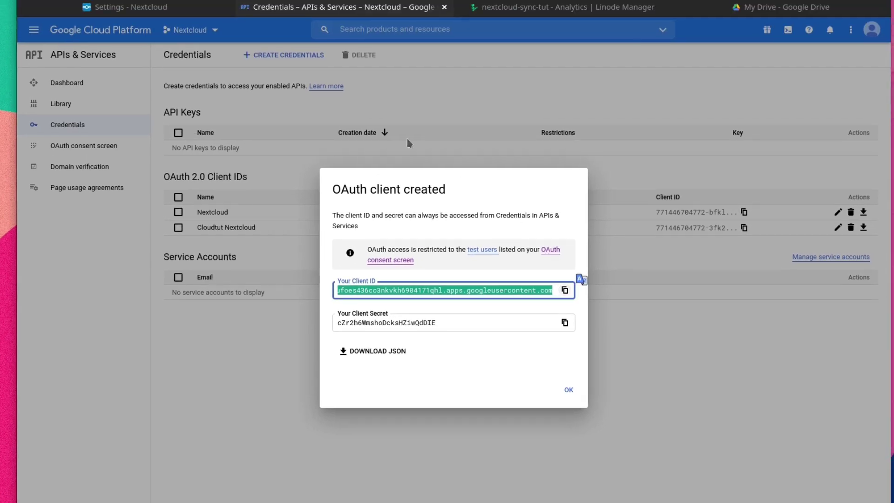
pyautogui.hotkey('ctrl', 'pageup')
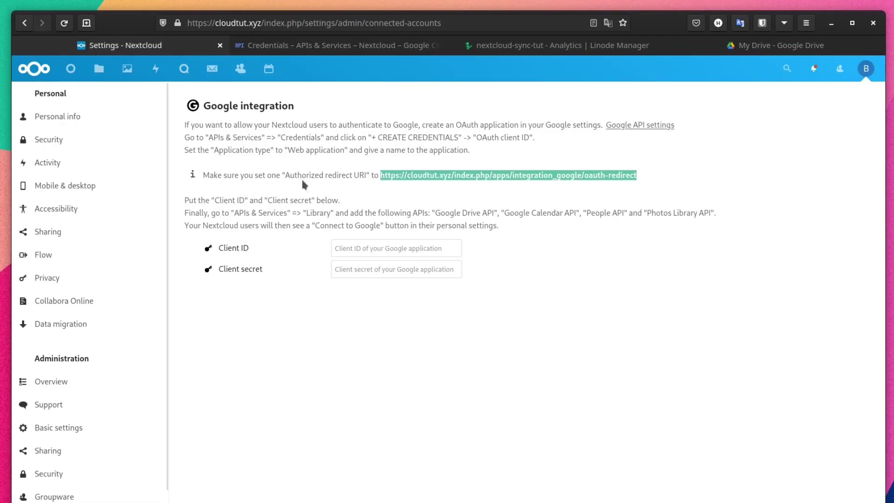
pyautogui.rightClick(363, 243)
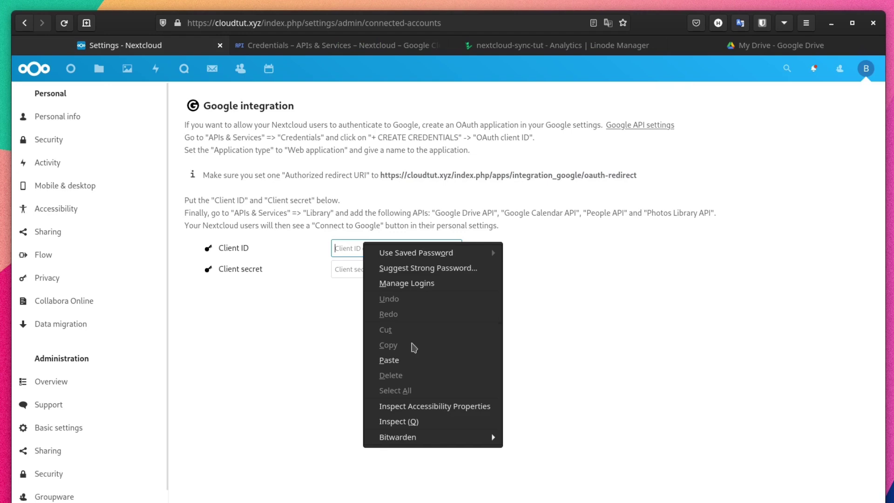
pyautogui.click(412, 356)
# Copy the OAuth Client secret into Nextcloud's Client secret field
pyautogui.hotkey('ctrl', 'Tab')
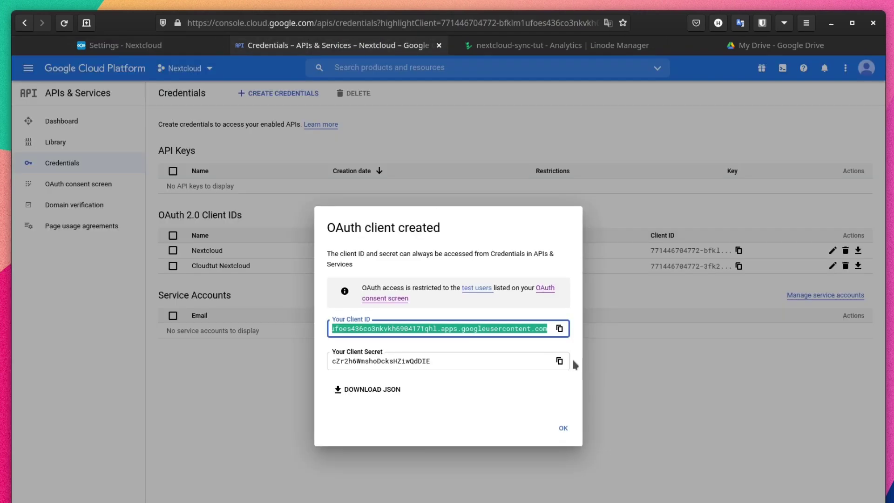
pyautogui.click(559, 361)
pyautogui.click(106, 45)
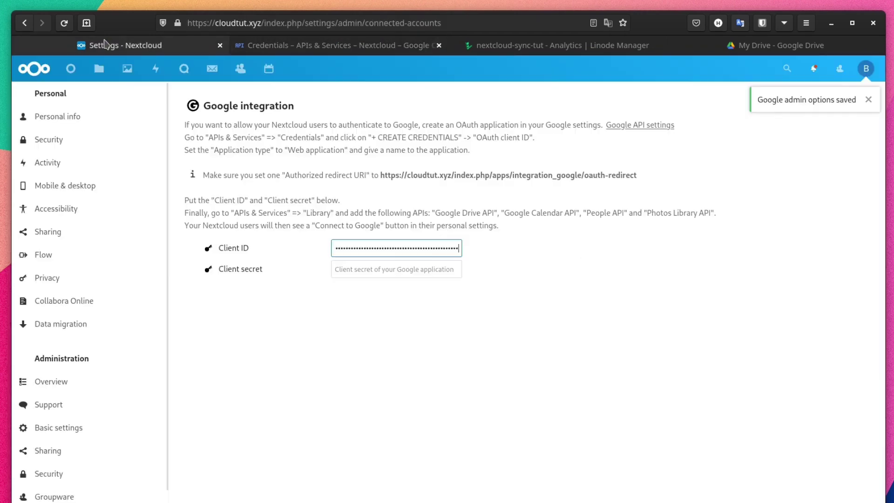
pyautogui.click(384, 271)
pyautogui.rightClick(393, 270)
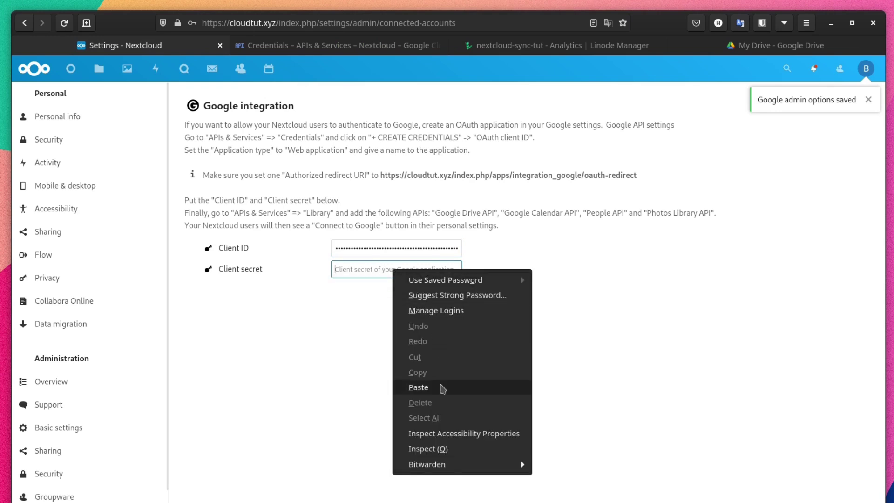
pyautogui.click(418, 387)
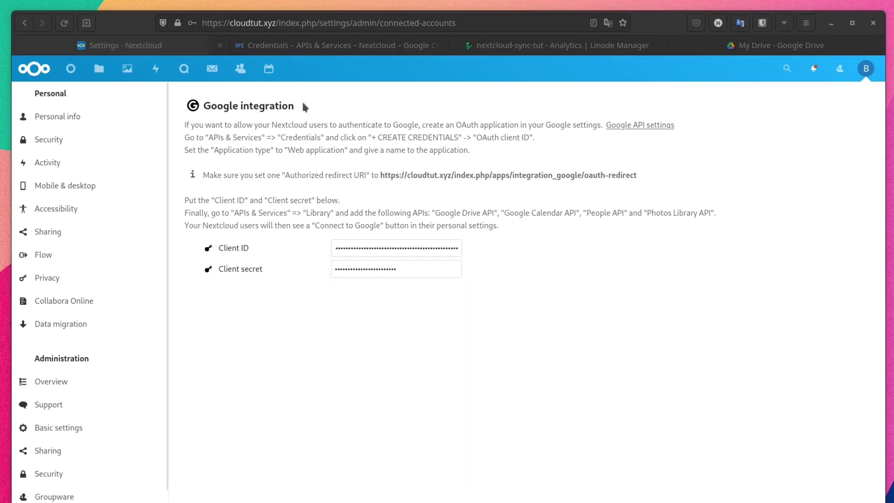
pyautogui.click(325, 47)
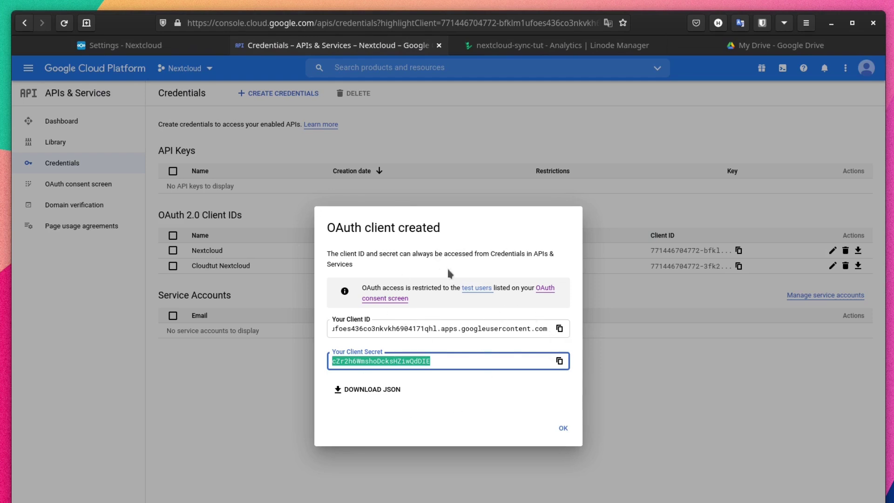
# Enable the Google Drive API from the API Library
pyautogui.click(557, 429)
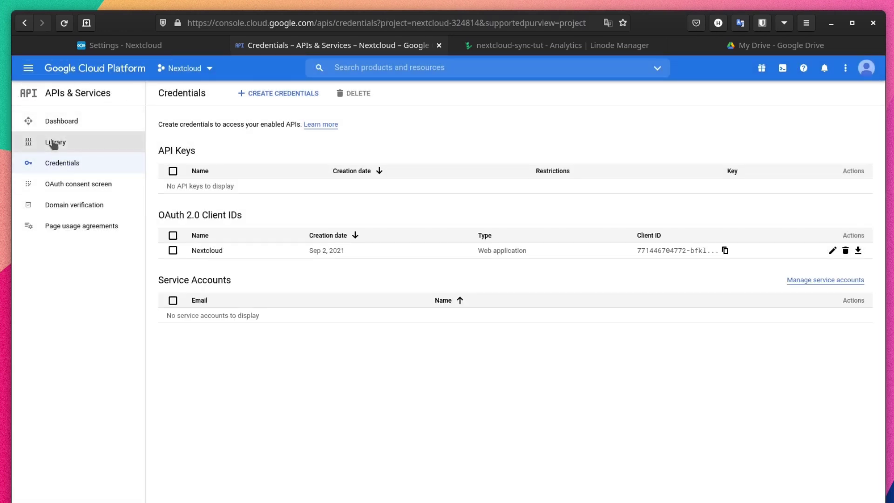
pyautogui.click(54, 143)
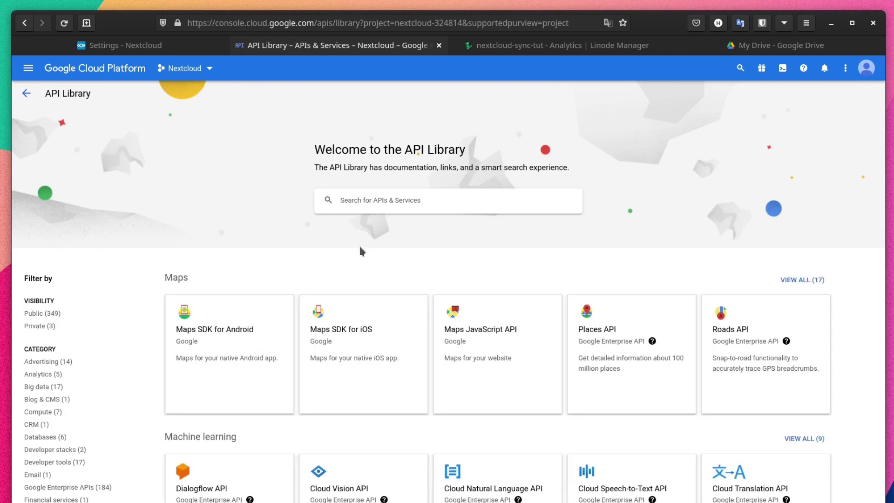
pyautogui.scroll(-5, 471, 254)
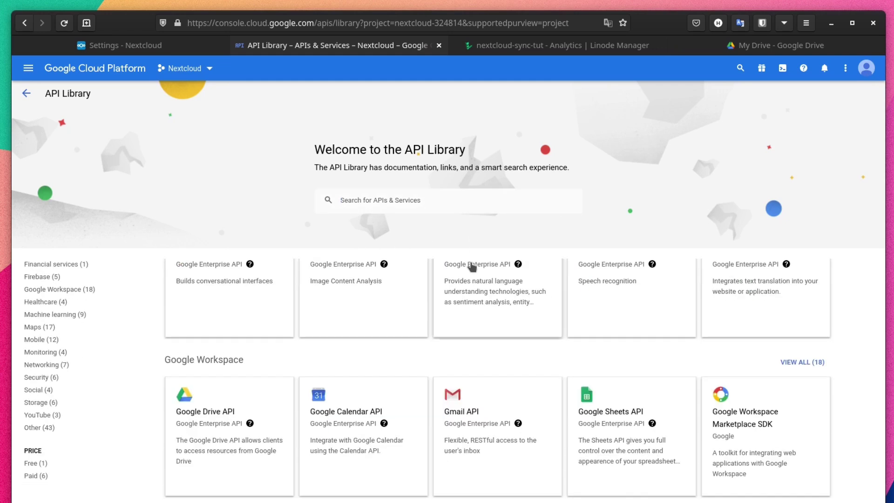
pyautogui.moveTo(250, 423)
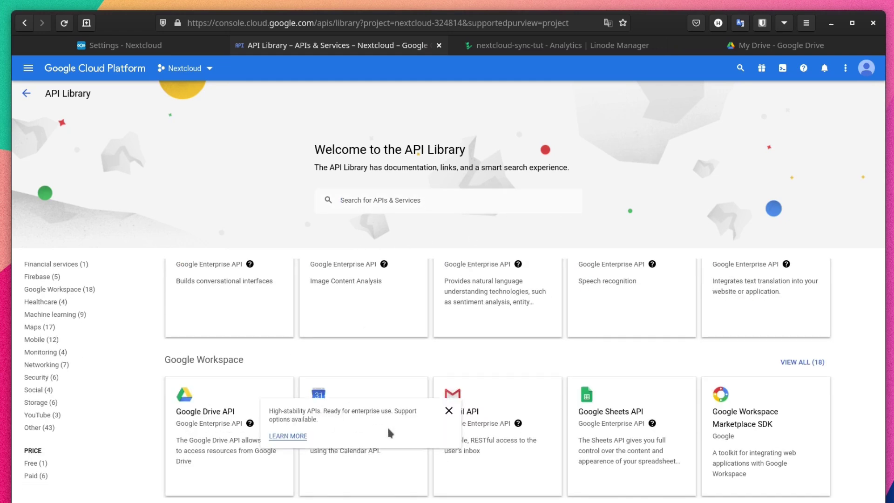
pyautogui.click(212, 440)
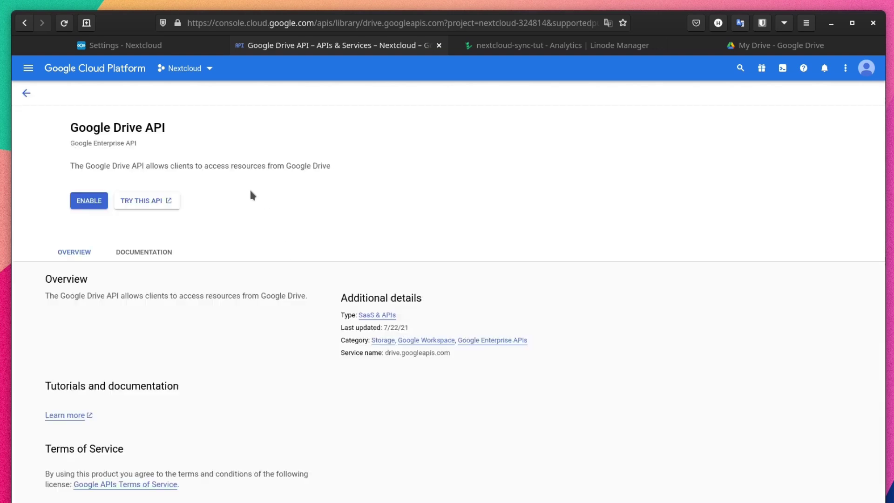
pyautogui.click(130, 201)
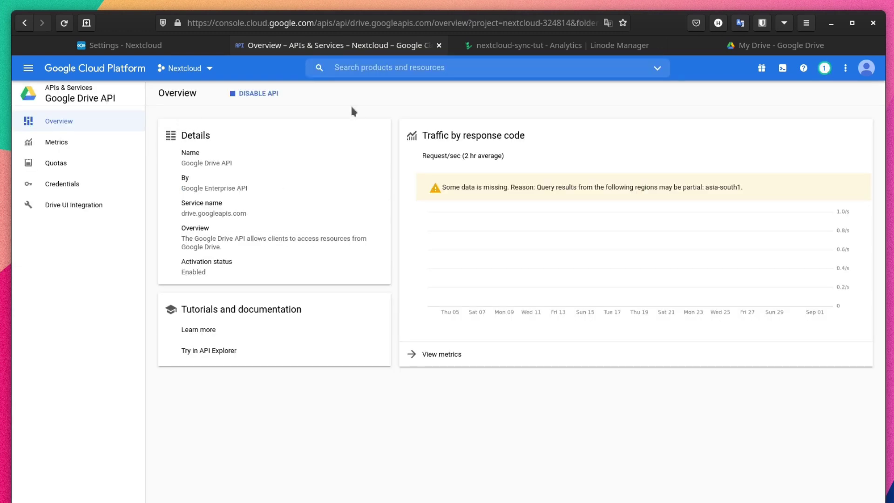
# Back in the API Library, enable the Google Calendar API
pyautogui.click(29, 70)
pyautogui.moveTo(80, 193)
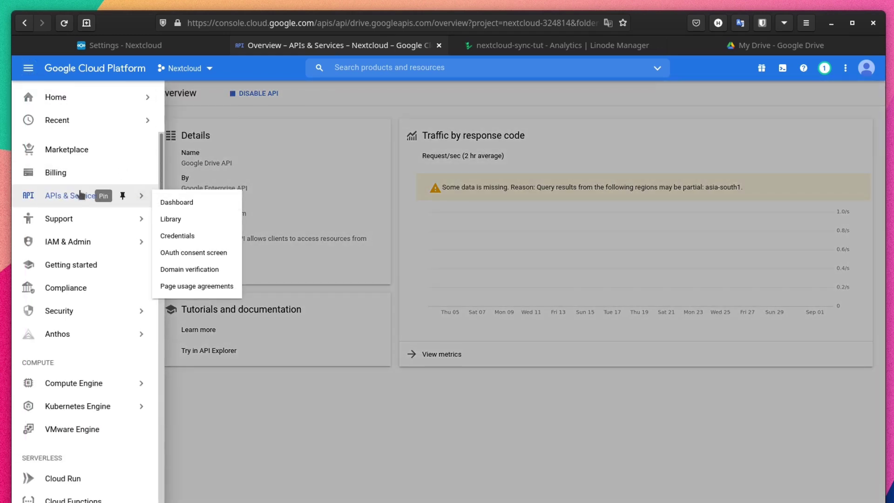
pyautogui.click(190, 219)
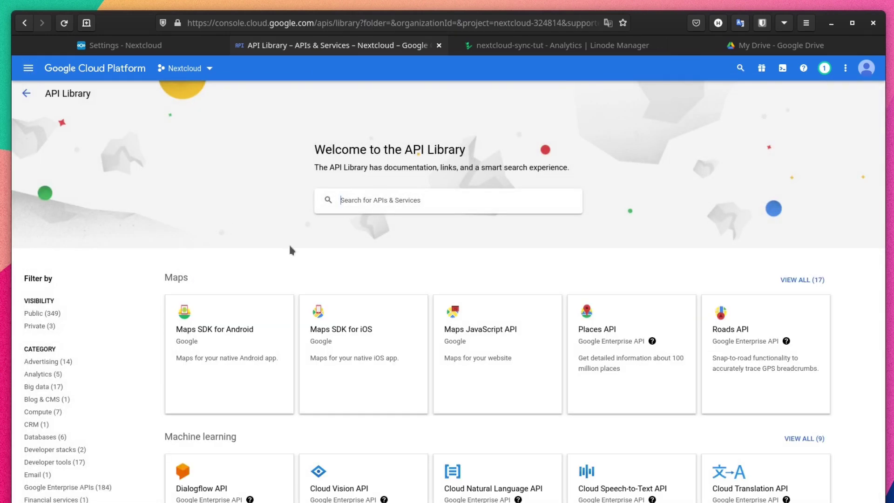
pyautogui.scroll(-5, 290, 250)
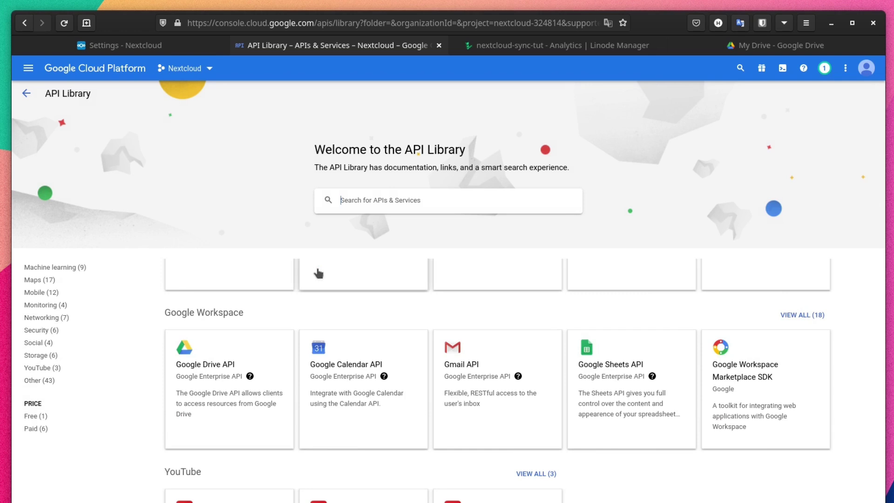
pyautogui.click(362, 361)
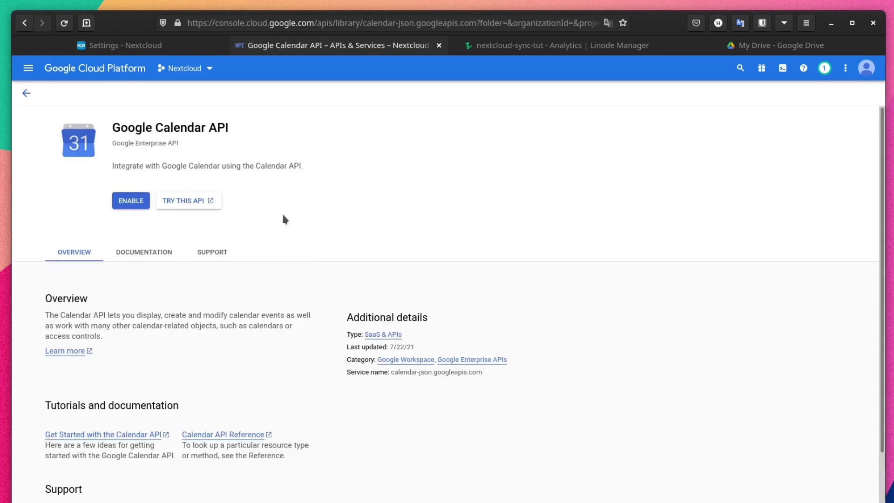
pyautogui.click(126, 205)
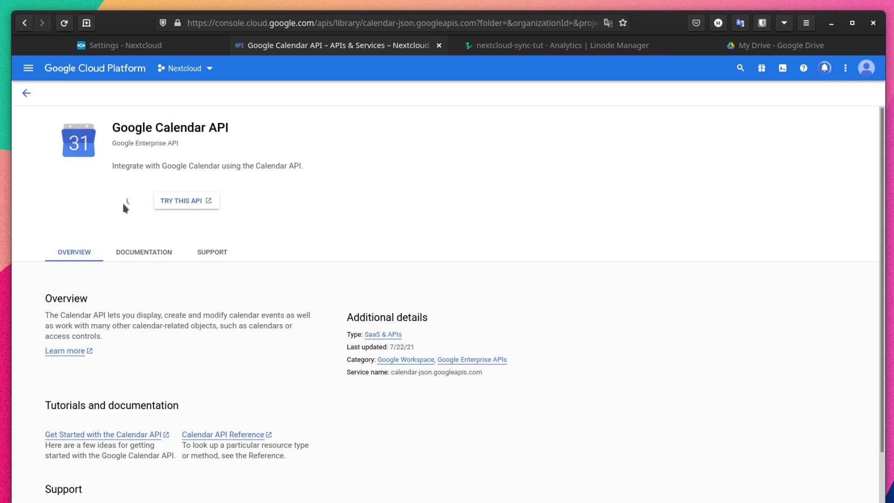
pyautogui.click(28, 68)
# Search the API Library for 'people' and enable the Google People API
pyautogui.moveTo(83, 195)
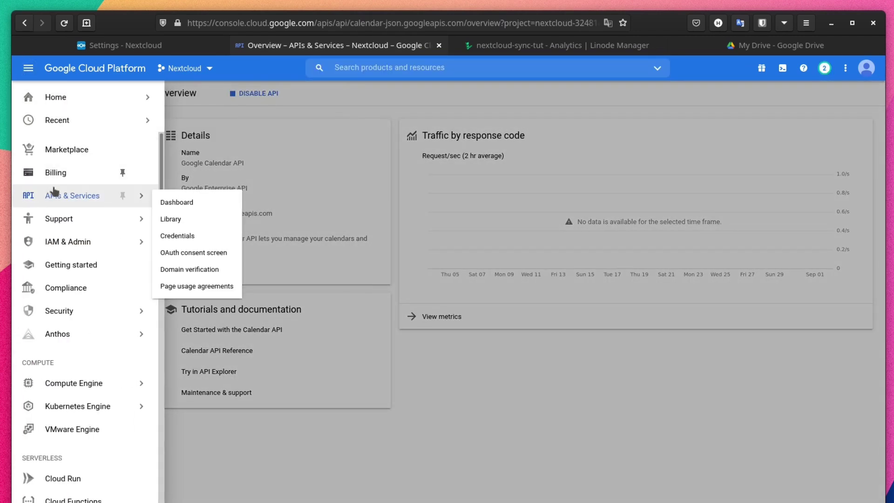
pyautogui.click(188, 217)
pyautogui.scroll(-5, 484, 352)
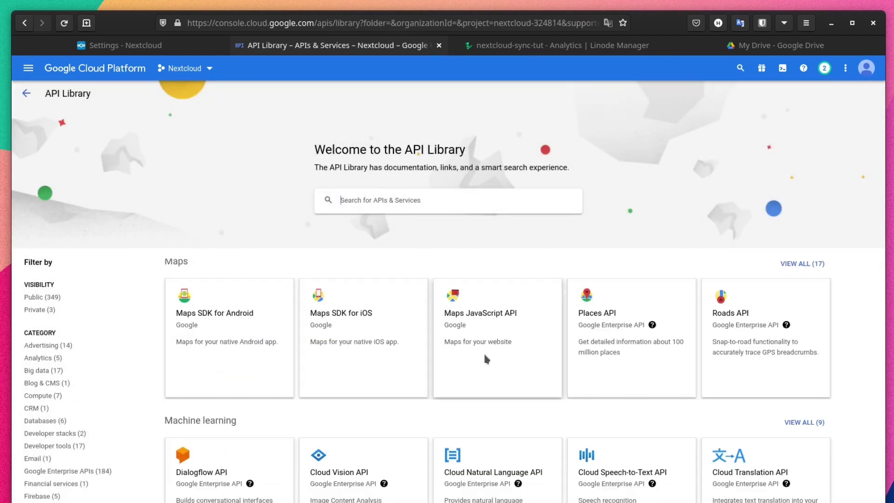
pyautogui.scroll(4, 484, 351)
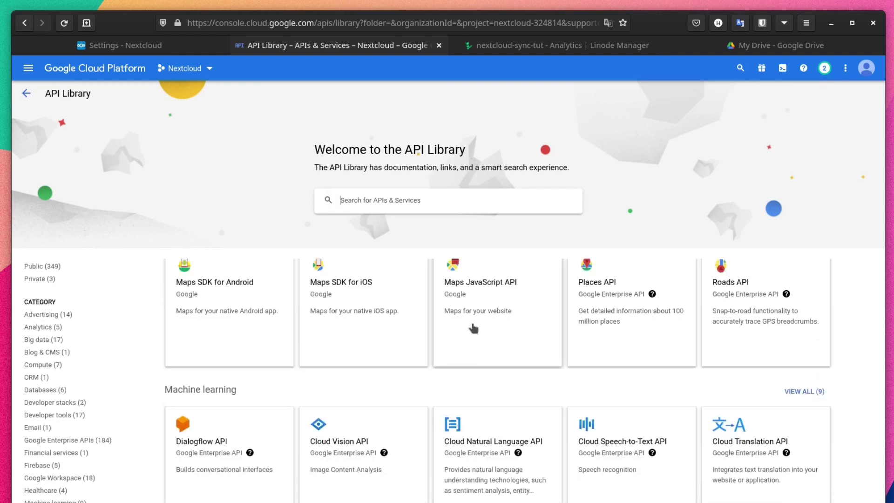
pyautogui.click(382, 194)
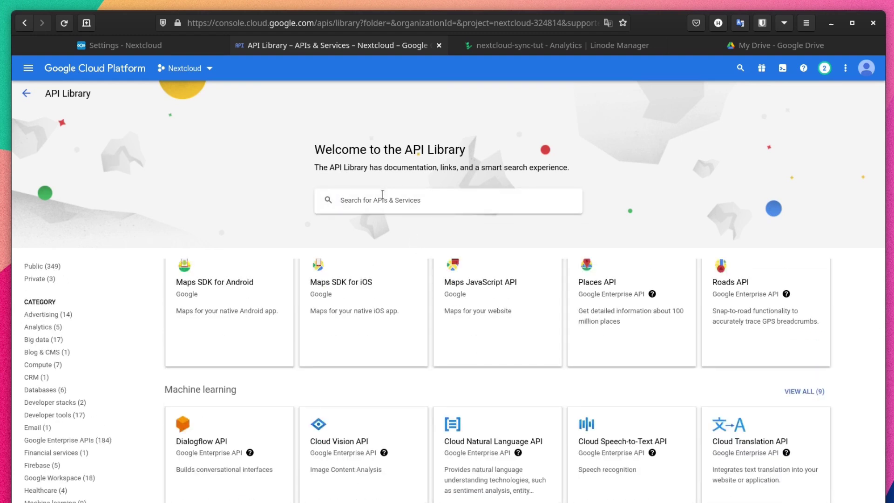
pyautogui.click(382, 195)
pyautogui.write('people')
pyautogui.press('Return')
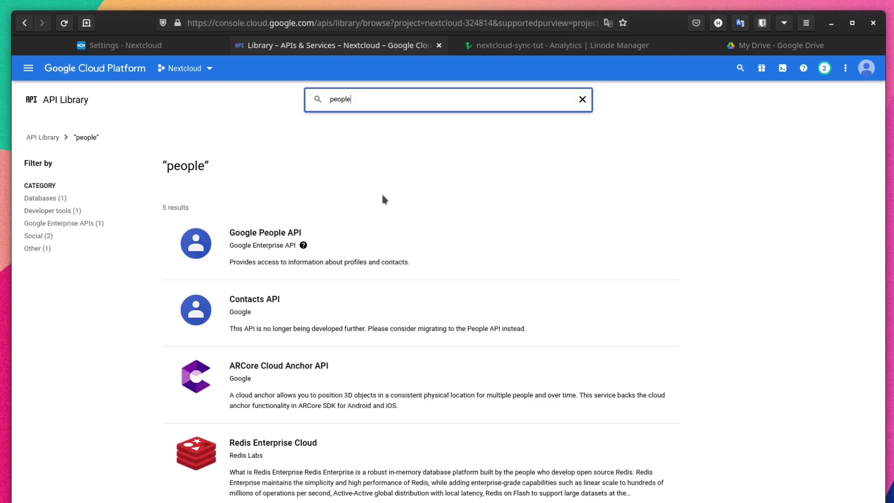
pyautogui.click(243, 249)
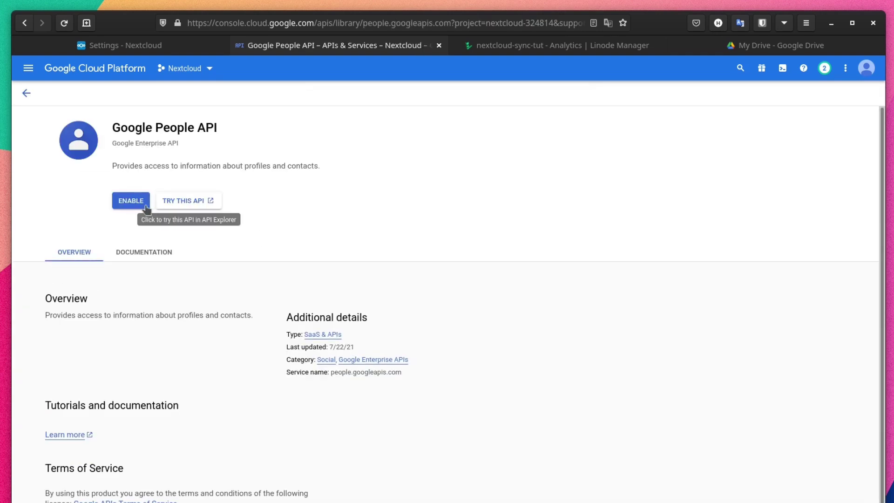
pyautogui.click(148, 201)
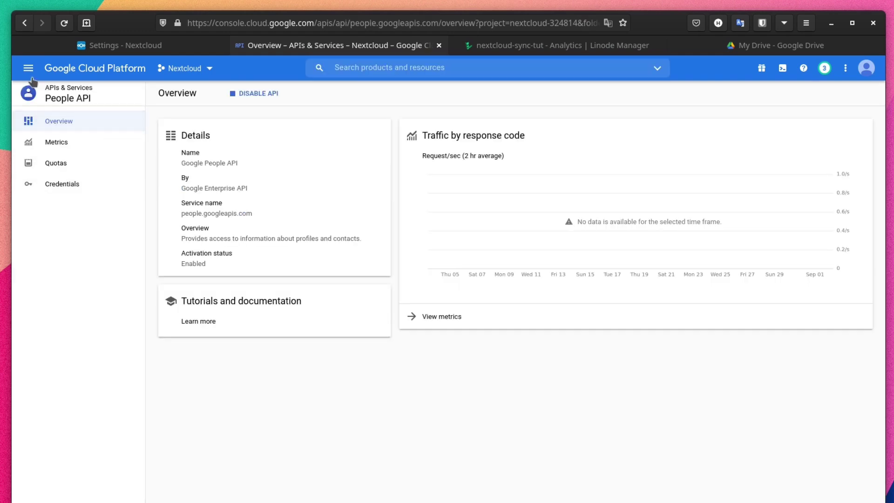
# Back in the API Library, search for the photos API and enable the Photos Library API
pyautogui.click(28, 68)
pyautogui.moveTo(75, 197)
pyautogui.click(175, 220)
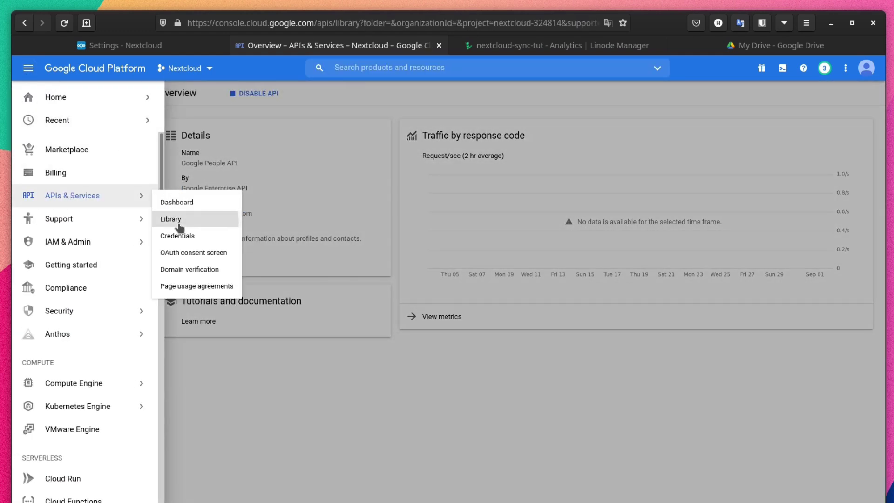
pyautogui.click(394, 197)
pyautogui.write('photos')
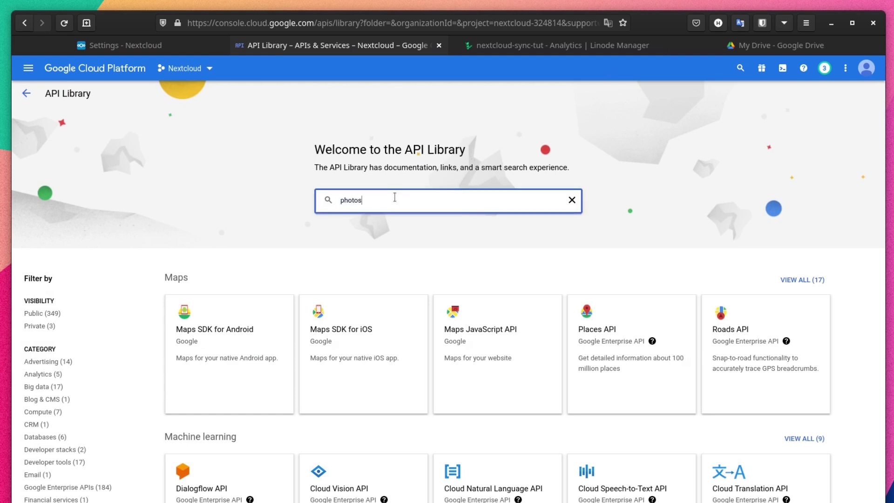
pyautogui.press('Return')
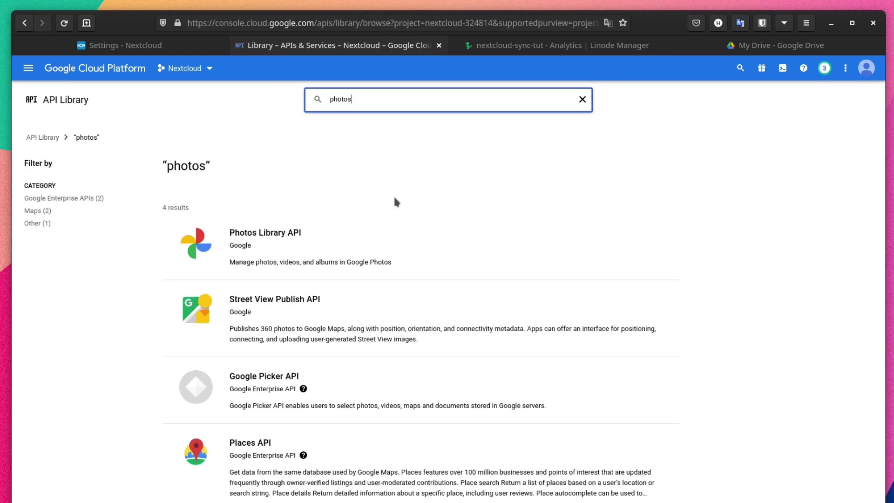
pyautogui.click(277, 246)
pyautogui.click(133, 203)
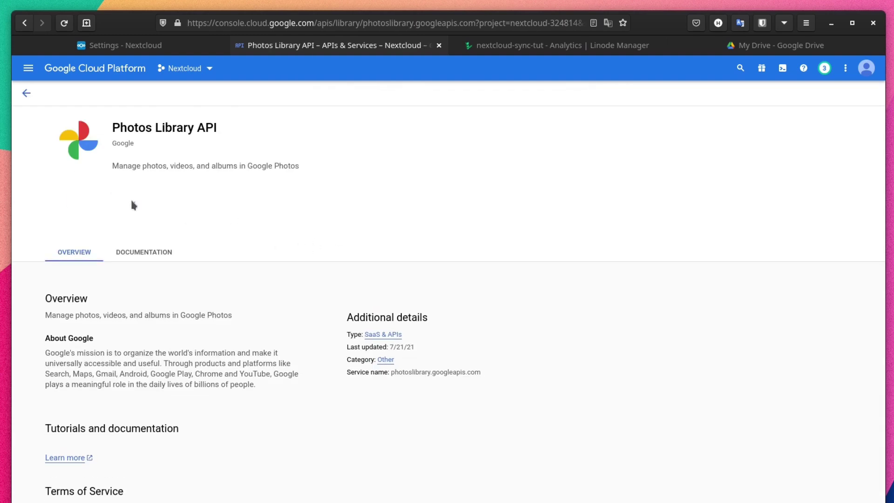
pyautogui.click(120, 43)
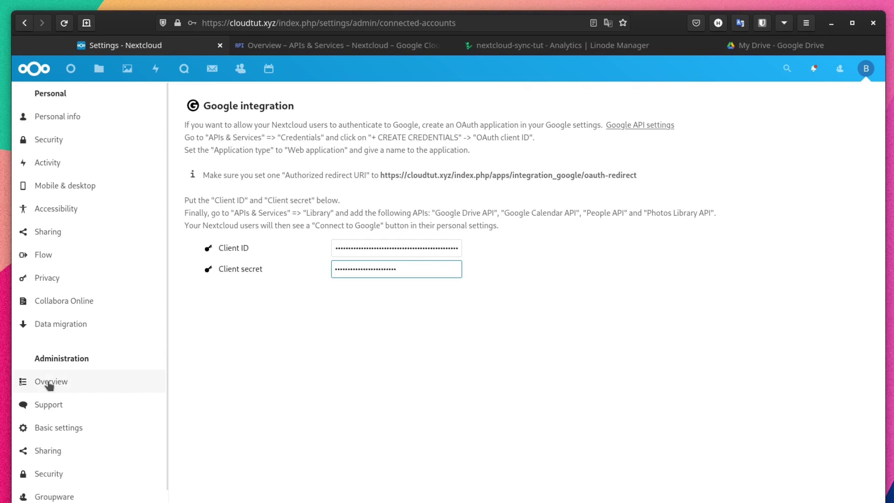
# Open Data migration under Personal settings, dismiss the login prompt, and start the Google connection
pyautogui.scroll(-5, 48, 377)
pyautogui.scroll(5, 83, 420)
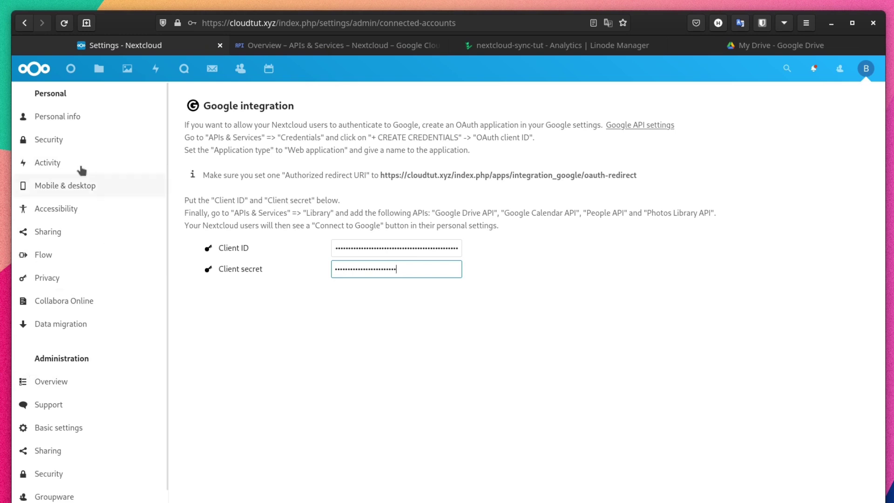
pyautogui.click(49, 328)
pyautogui.click(310, 179)
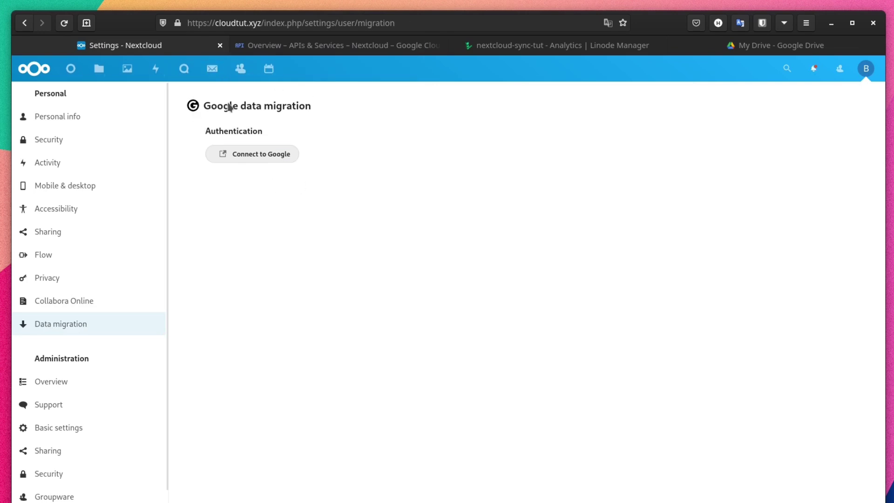
pyautogui.click(243, 160)
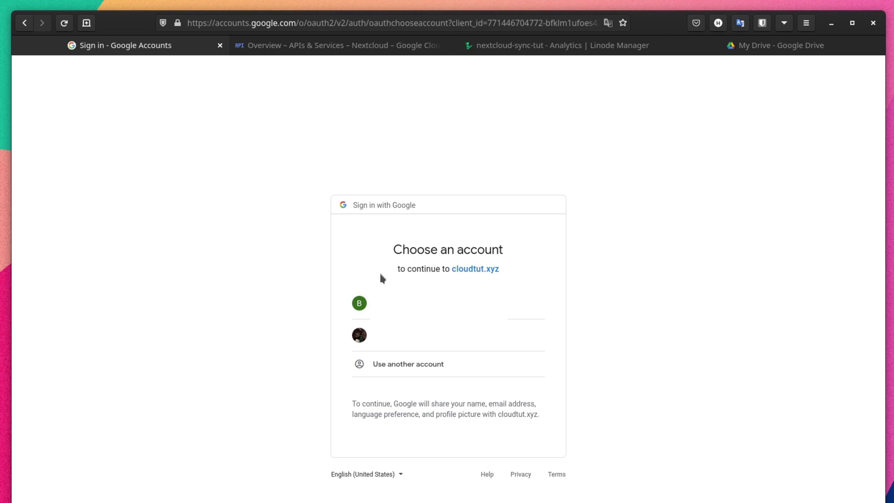
# Pick the Google account, continue past the unverified-app warning, and allow cloudtut.xyz access
pyautogui.click(359, 303)
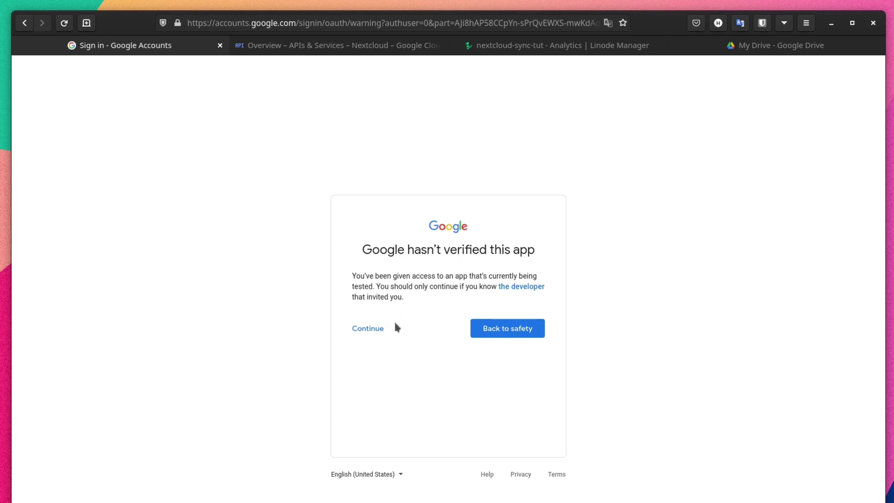
pyautogui.click(362, 332)
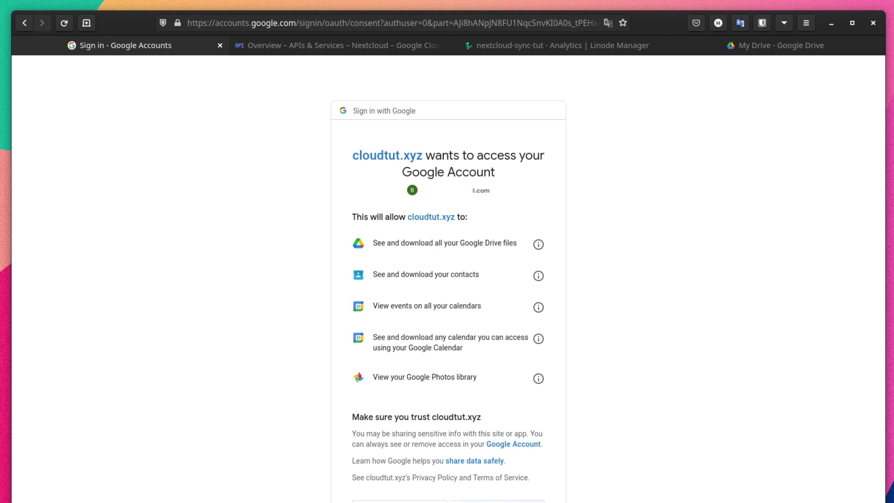
pyautogui.click(497, 501)
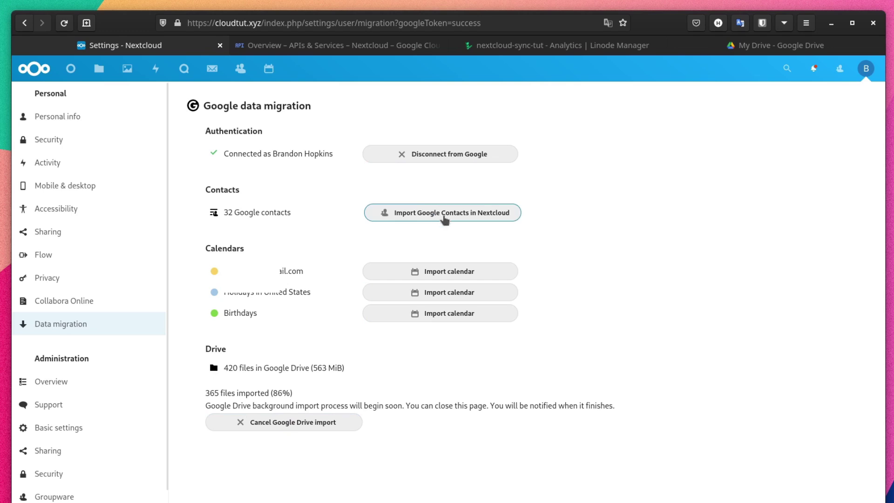
# Import the 32 Google contacts into the Google Contacts import address book, then check the calendar
pyautogui.click(445, 215)
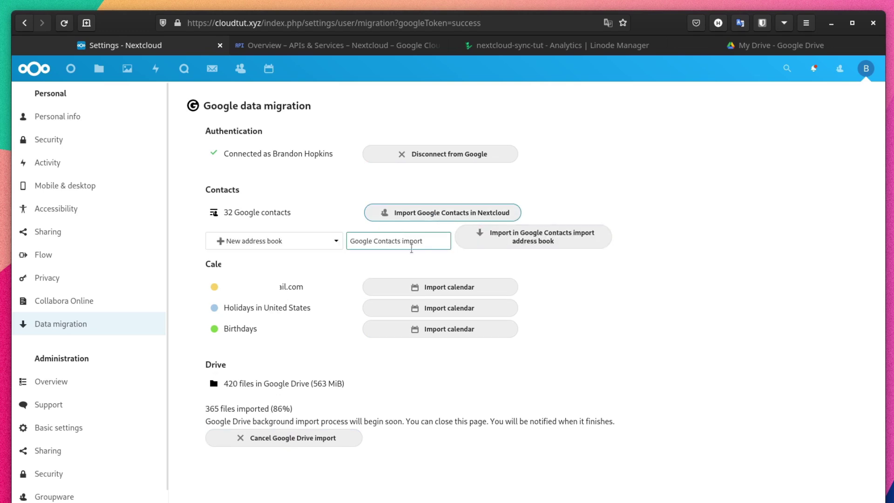
pyautogui.click(520, 240)
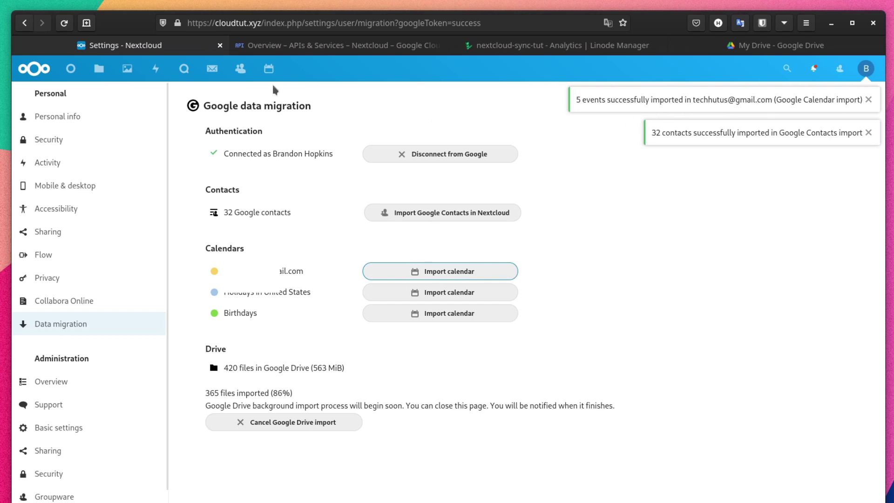
pyautogui.click(268, 69)
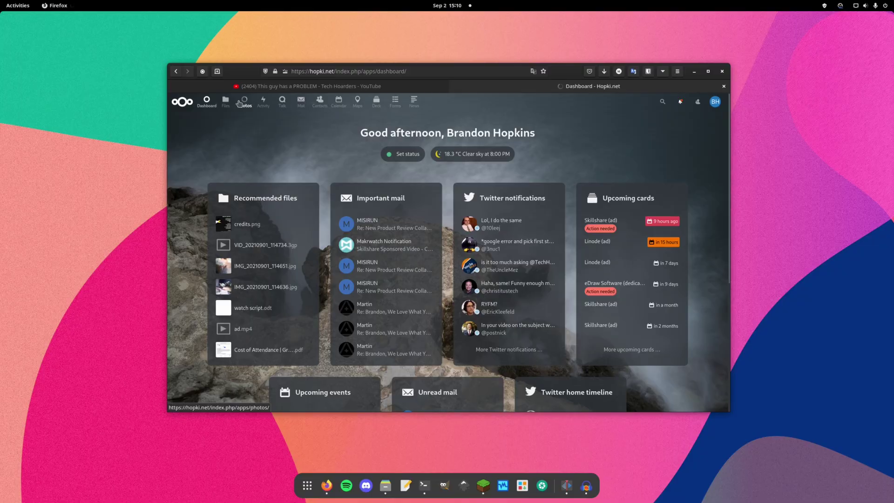
# Browse the Photos gallery, view the June 2021 dog photo, then open the Google Photos folder
pyautogui.click(243, 102)
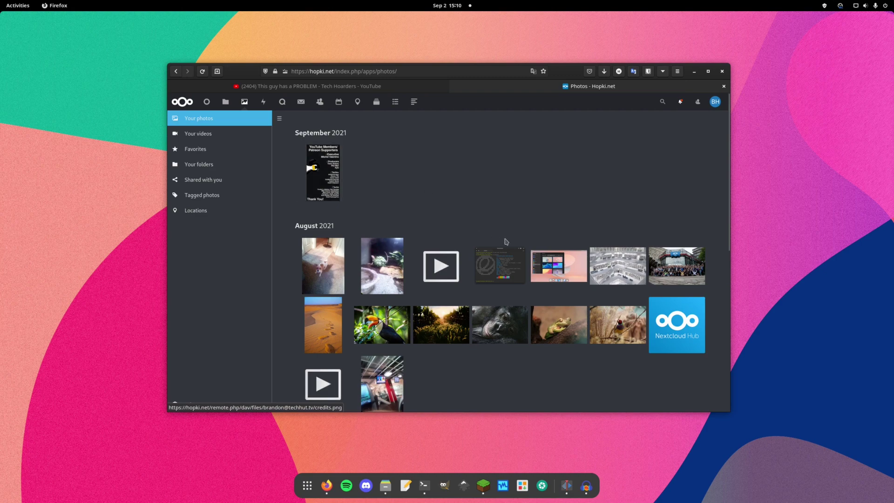
pyautogui.scroll(-4, 505, 244)
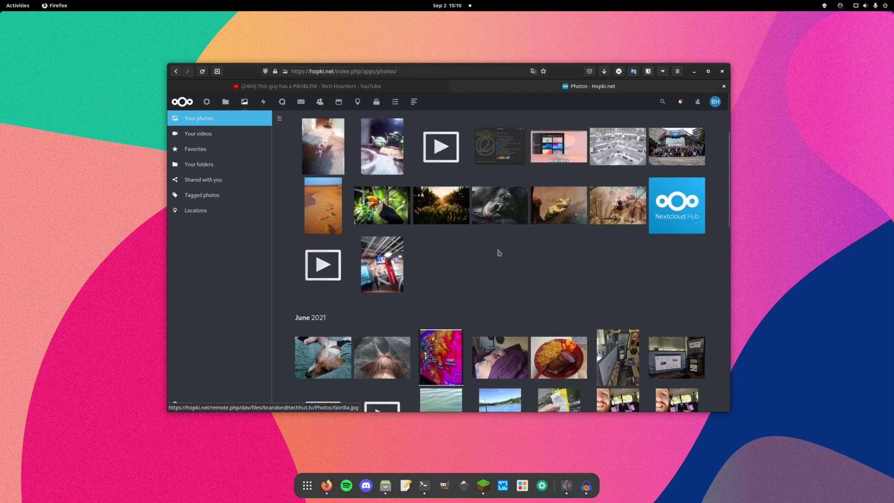
pyautogui.click(335, 359)
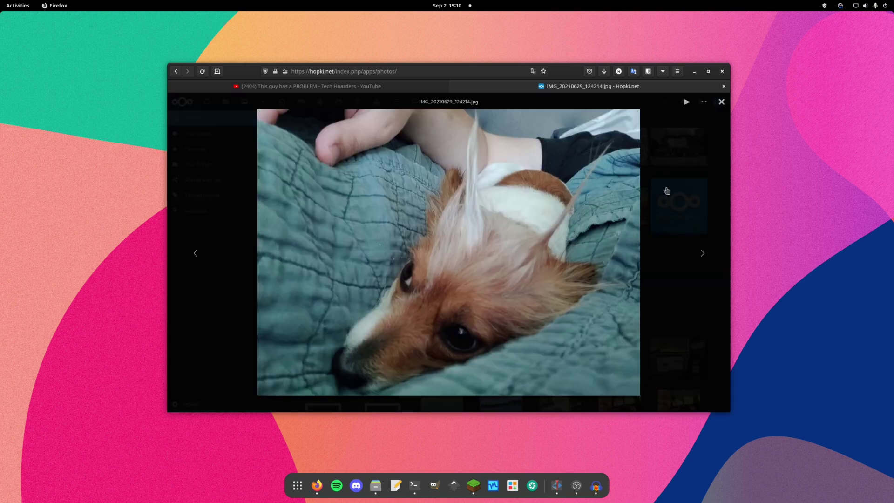
pyautogui.hotkey('alt', 'Left')
pyautogui.click(413, 215)
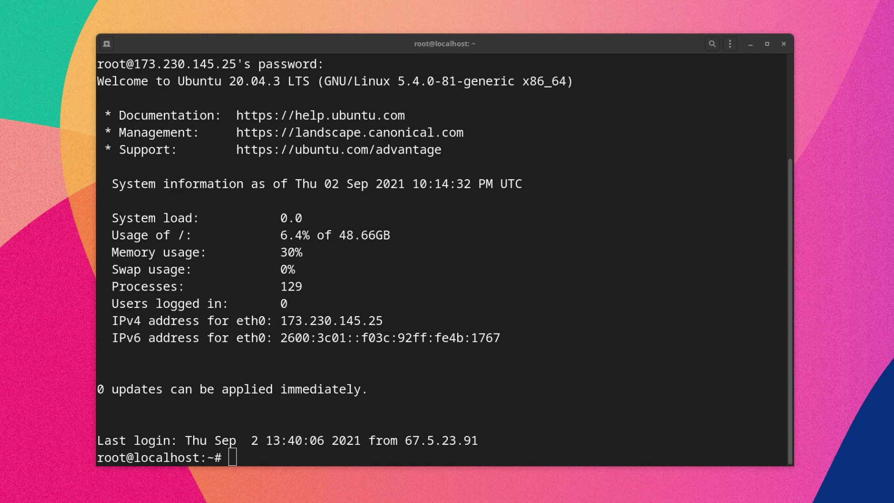
# Show the sudo nextcloud.export -h usage, then recall the command and change its option to -abcd
pyautogui.write('sudo')
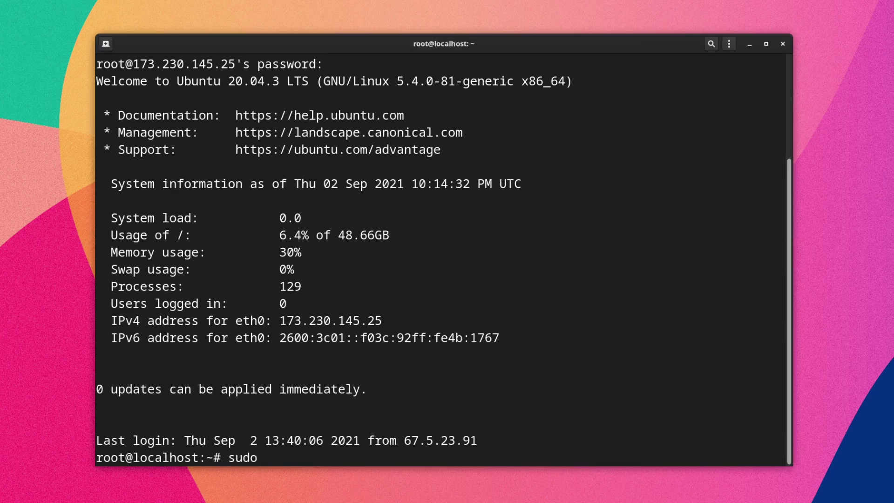
pyautogui.write(' nextclo')
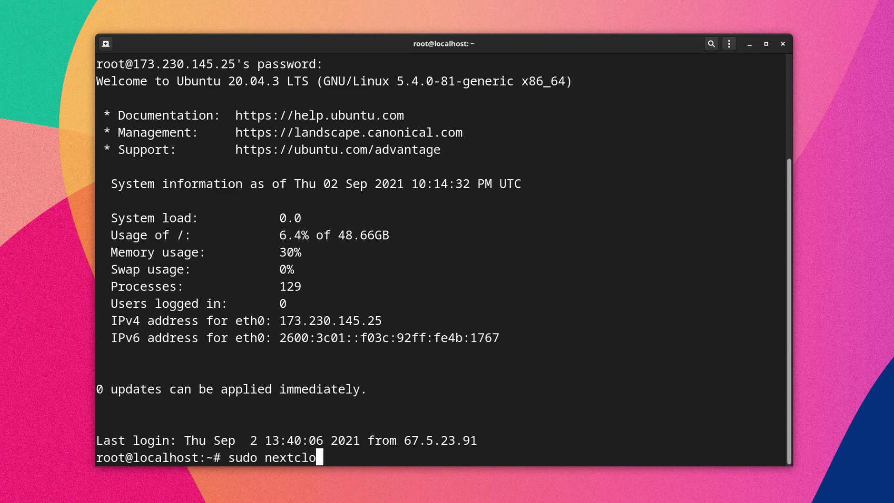
pyautogui.write('ud.export')
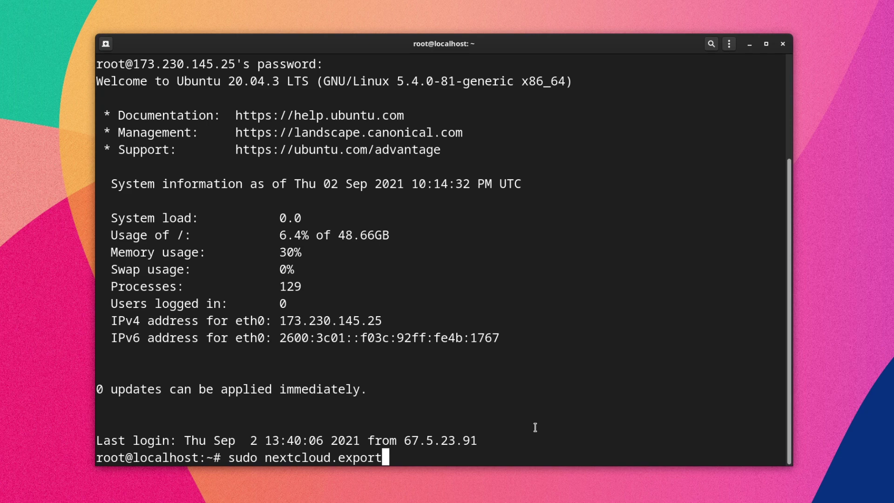
pyautogui.write(' -h')
pyautogui.press('Return')
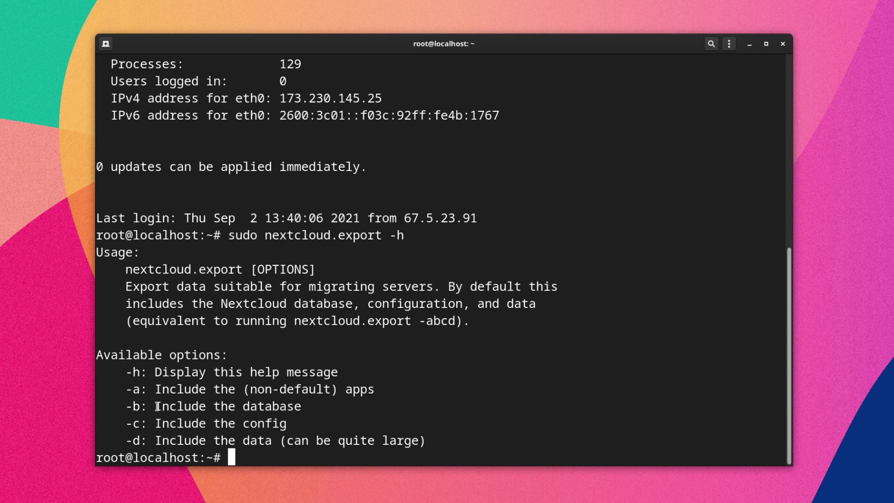
pyautogui.press('Up')
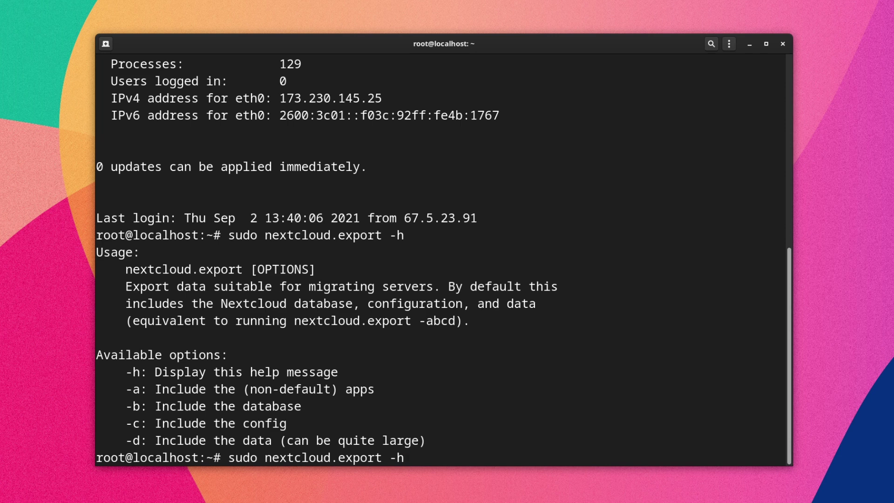
pyautogui.press('BackSpace')
pyautogui.write('c')
pyautogui.press('BackSpace')
pyautogui.write('d')
pyautogui.press('BackSpace')
pyautogui.press('BackSpace')
pyautogui.write('-abcd')
# Run the full -abcd export, then enter /var/snap/nextcloud and list its contents
pyautogui.press('Return')
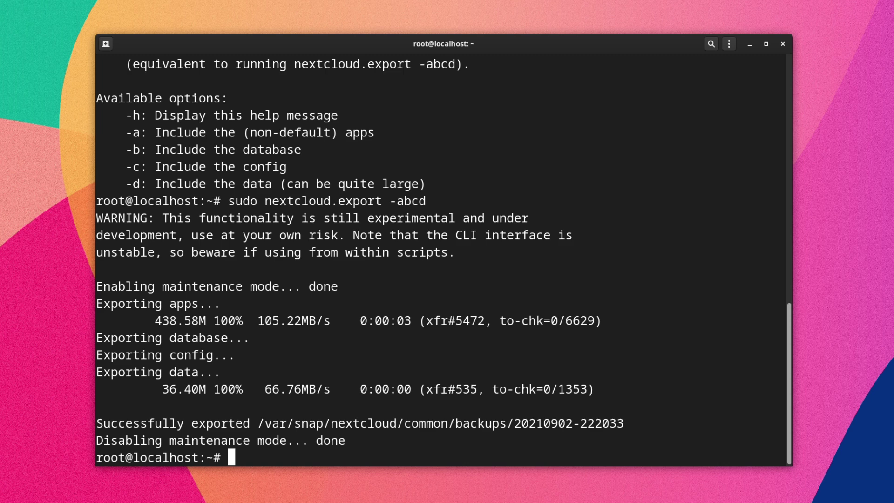
pyautogui.write('cd /var/snap')
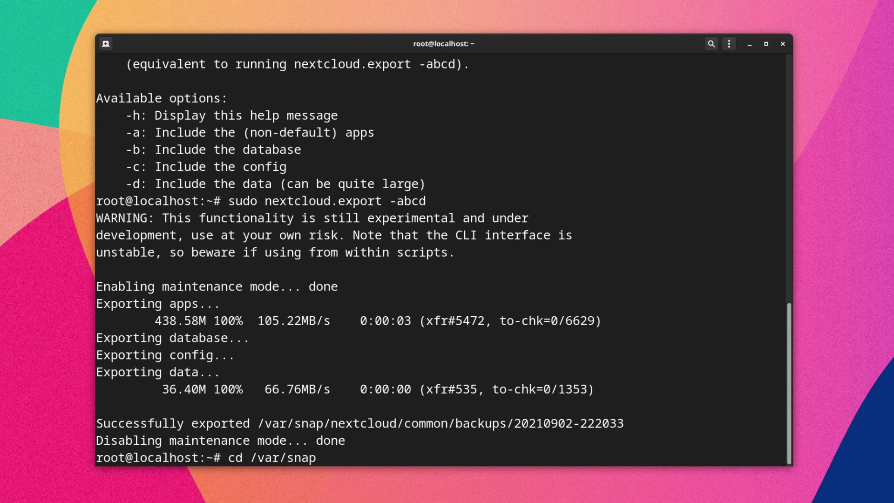
pyautogui.write('/nextcloud')
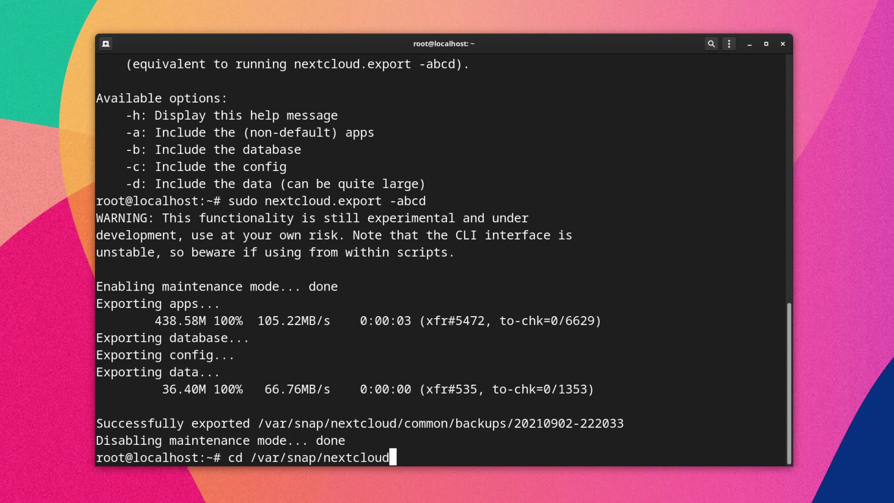
pyautogui.press('Return')
pyautogui.write('ls')
pyautogui.press('Return')
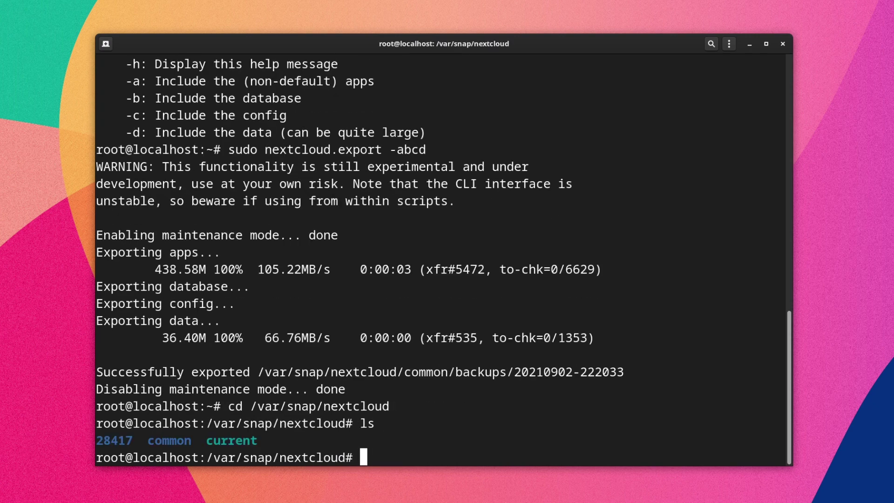
pyautogui.write('cd com')
pyautogui.press('Tab')
pyautogui.press('Return')
pyautogui.write('ls')
pyautogui.press('Return')
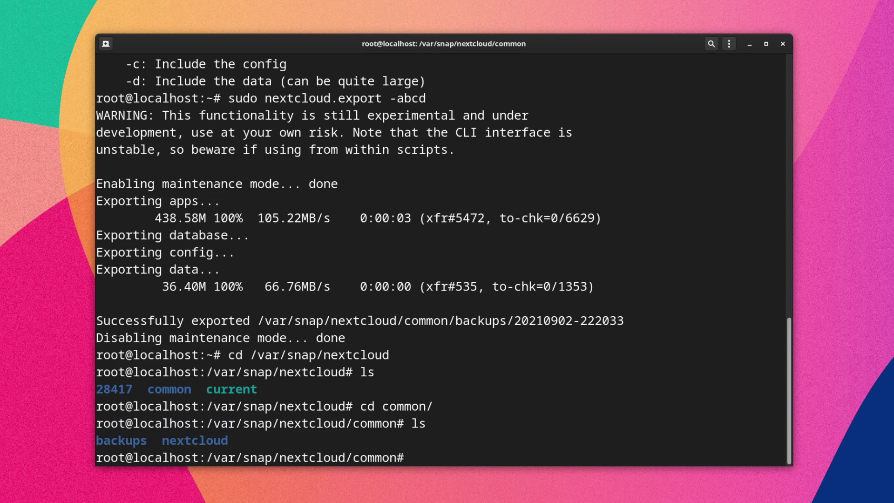
pyautogui.write('cd ba')
pyautogui.press('Tab')
pyautogui.press('Return')
pyautogui.write('l')
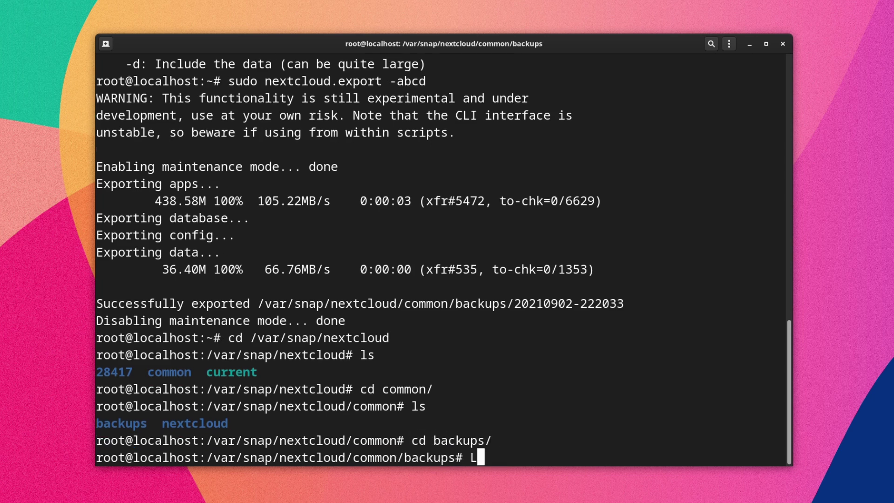
pyautogui.write('S')
pyautogui.press('Return')
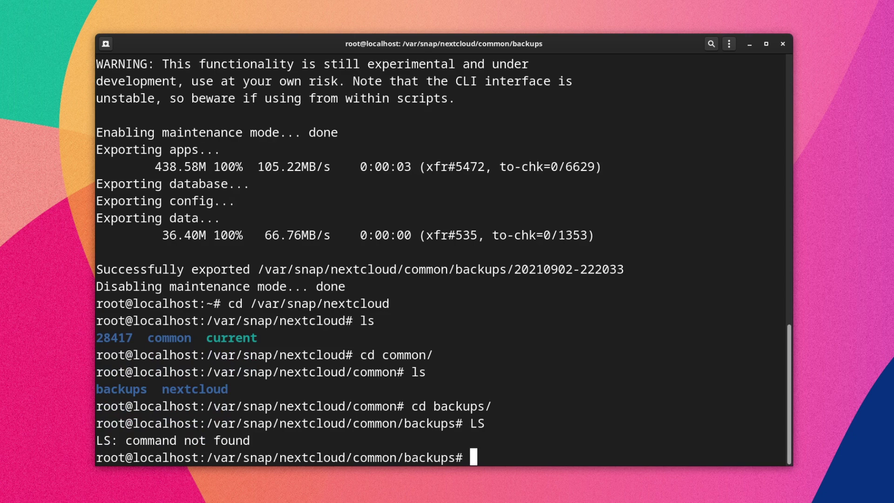
pyautogui.write('ls')
pyautogui.press('Return')
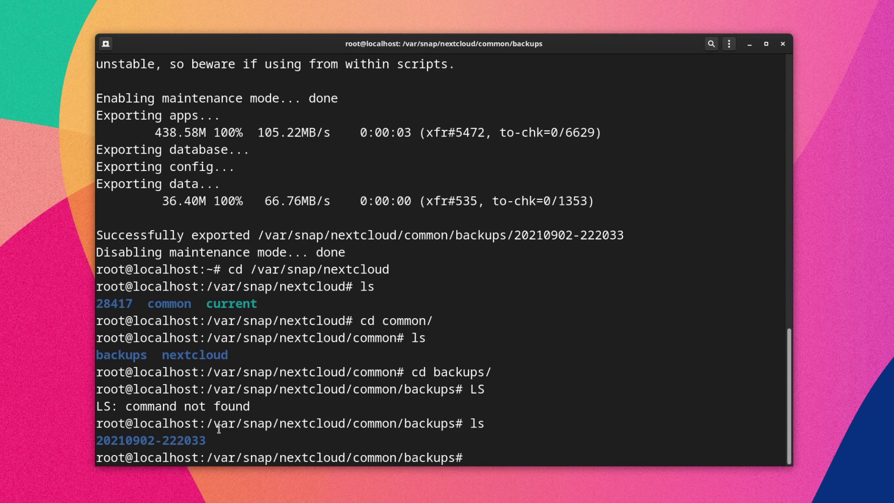
pyautogui.write('sudo ta')
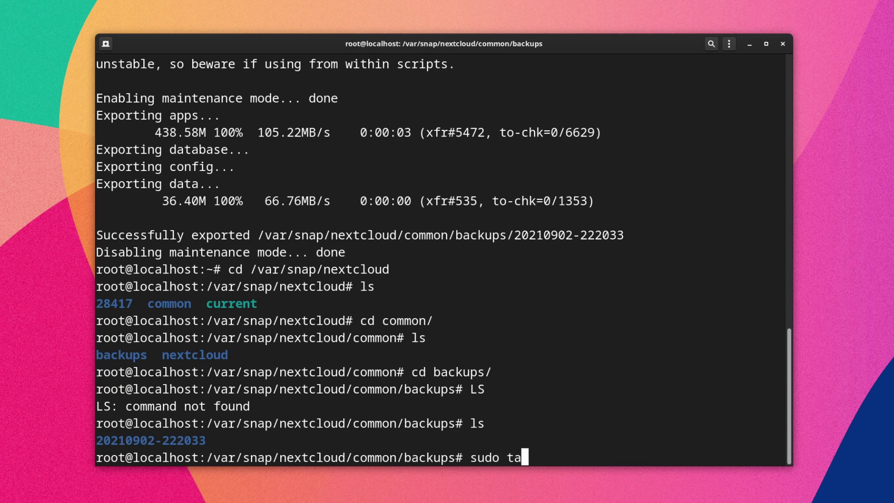
pyautogui.write('r -cvf ')
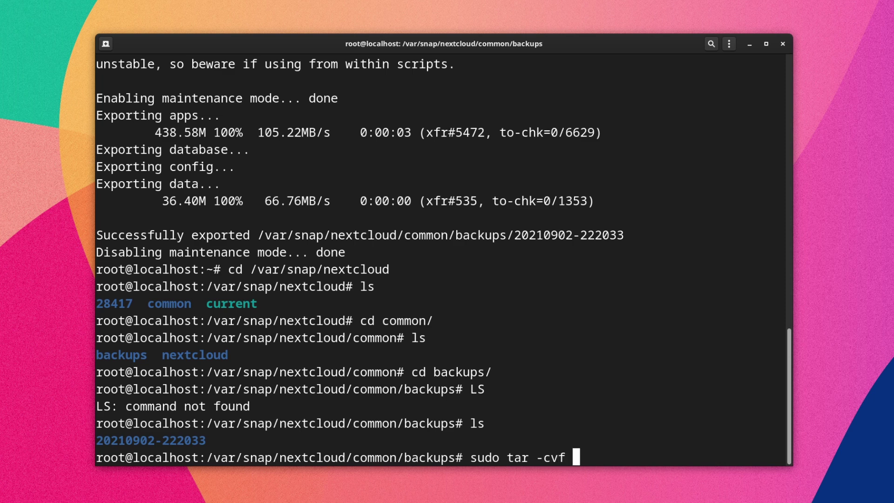
pyautogui.write('0902')
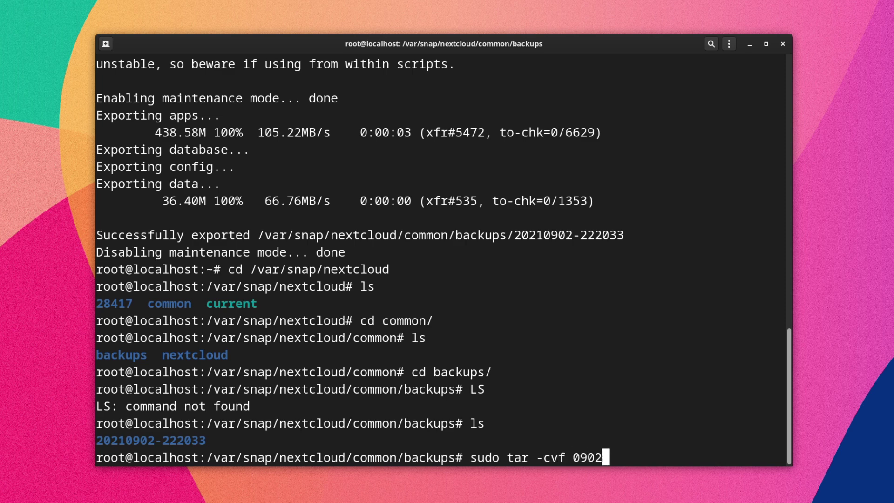
pyautogui.write('21-')
pyautogui.write('nx')
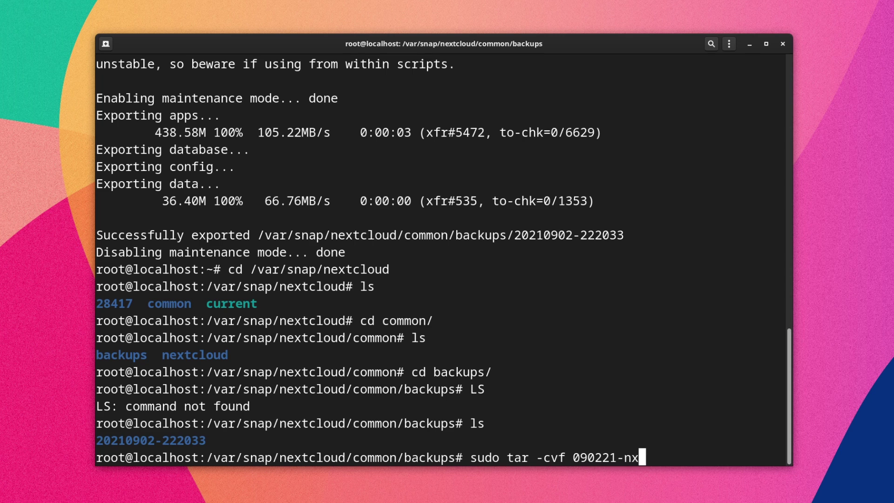
pyautogui.write('backup.tar')
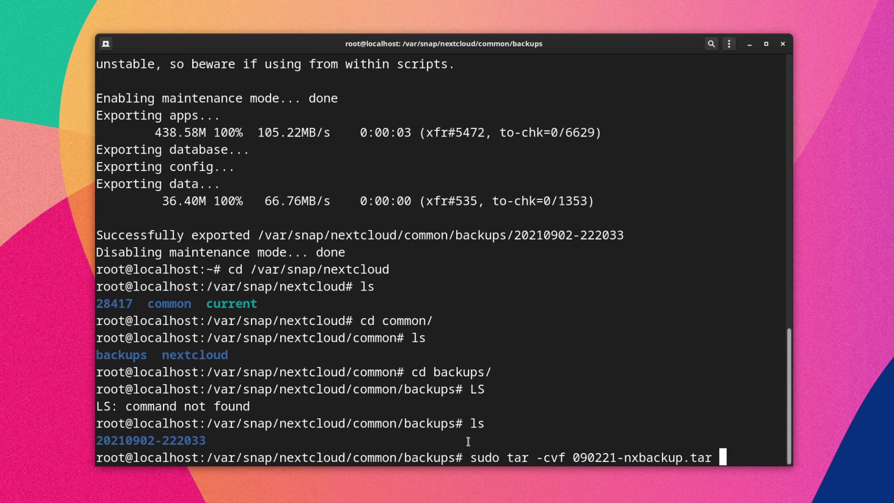
pyautogui.moveTo(454, 422); pyautogui.dragTo(206, 423)
pyautogui.hotkey('ctrl', 'c')
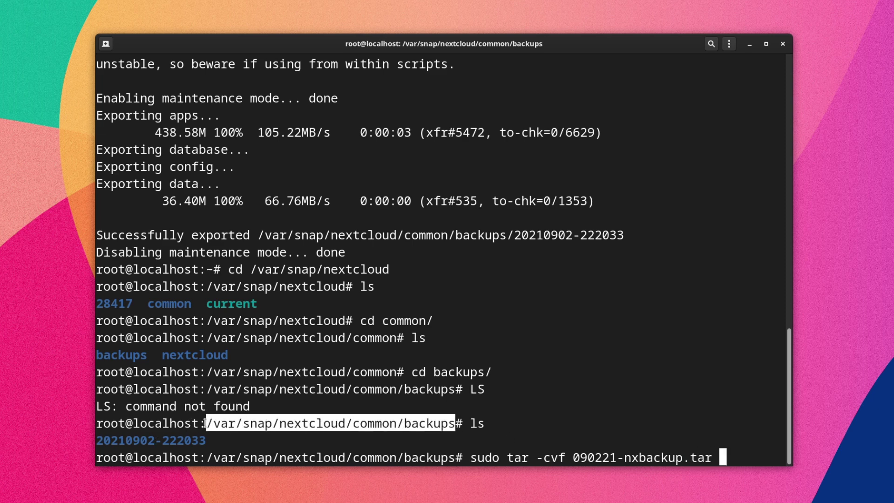
pyautogui.rightClick(734, 460)
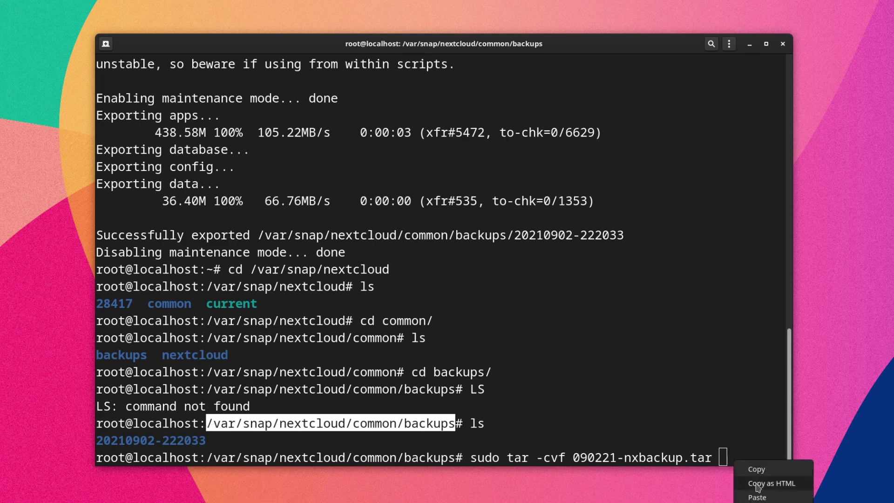
pyautogui.click(747, 495)
pyautogui.write('/')
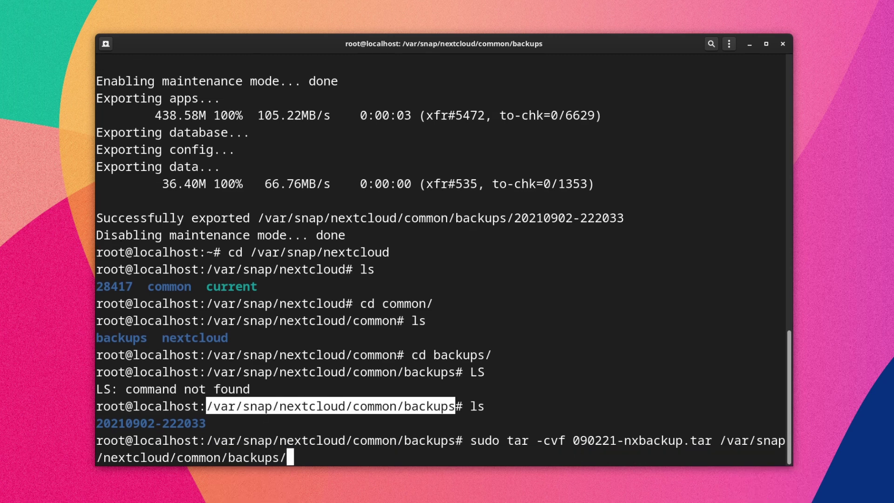
pyautogui.moveTo(206, 424); pyautogui.dragTo(99, 424)
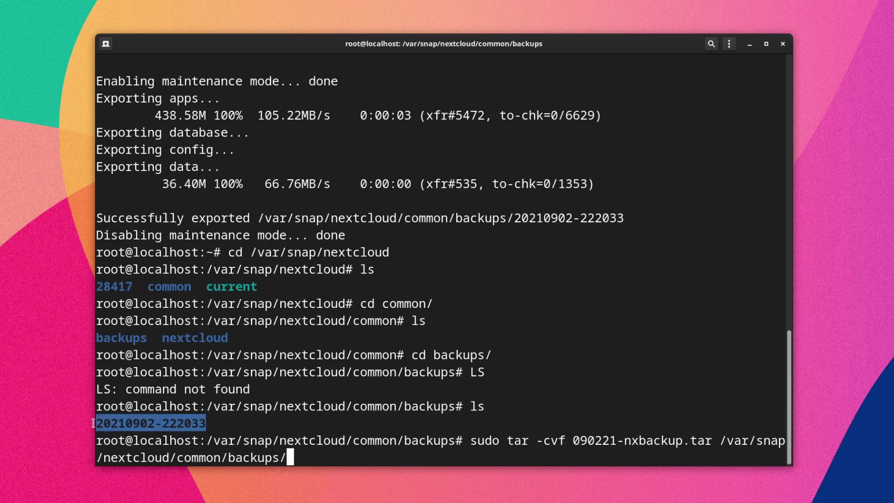
pyautogui.rightClick(102, 423)
pyautogui.click(158, 449)
pyautogui.rightClick(281, 453)
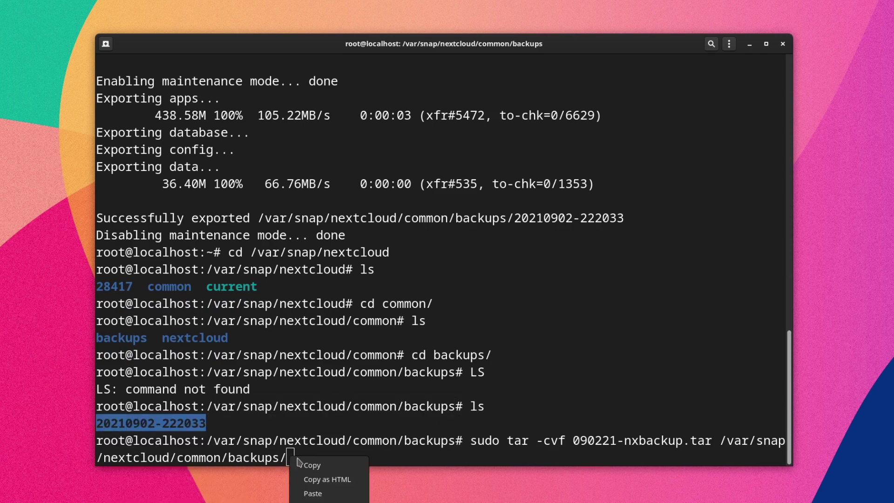
pyautogui.click(335, 495)
pyautogui.press('Return')
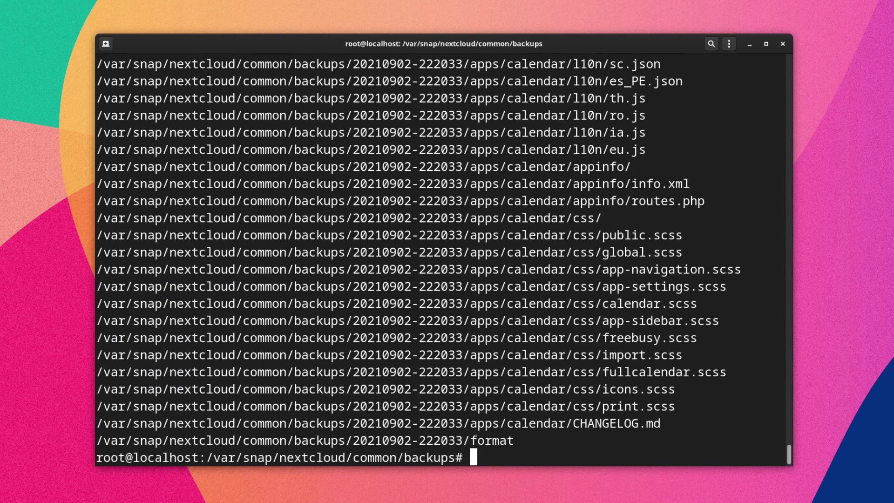
# Confirm 090221-nxbackup.tar is listed and start sudo nextcloud.import with the pasted backups path
pyautogui.write('ls')
pyautogui.press('Return')
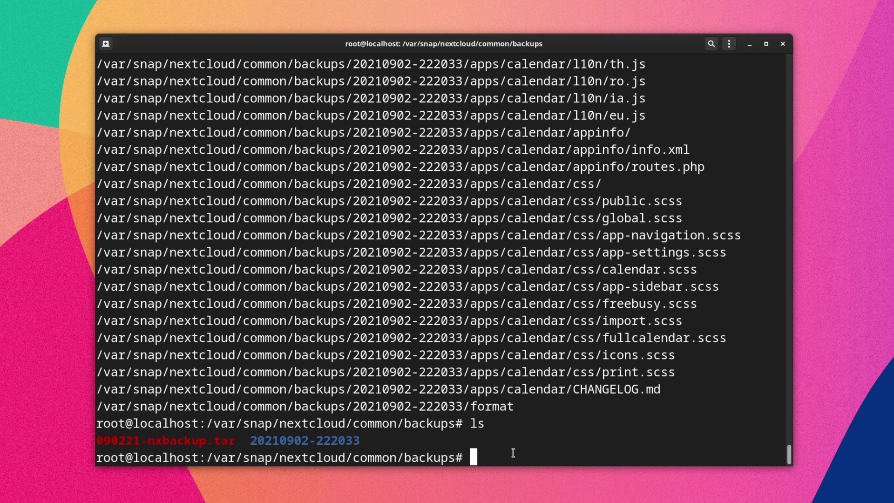
pyautogui.write('sudo nextcloud')
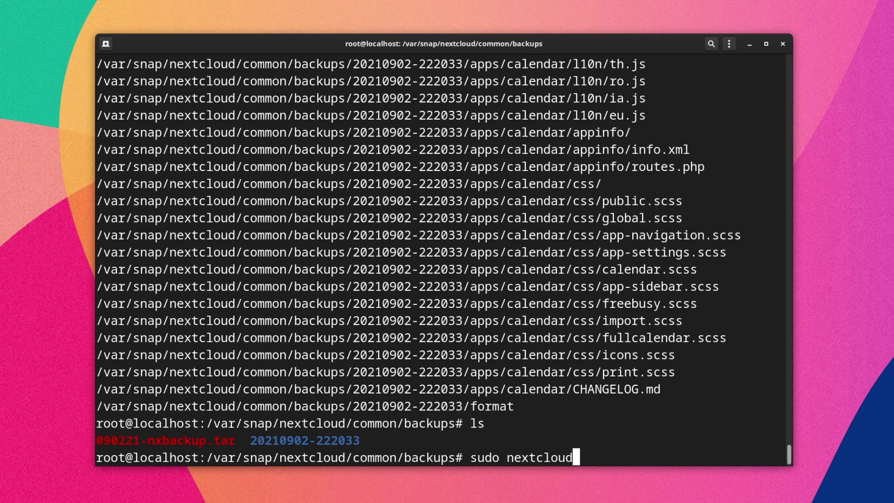
pyautogui.write('.import')
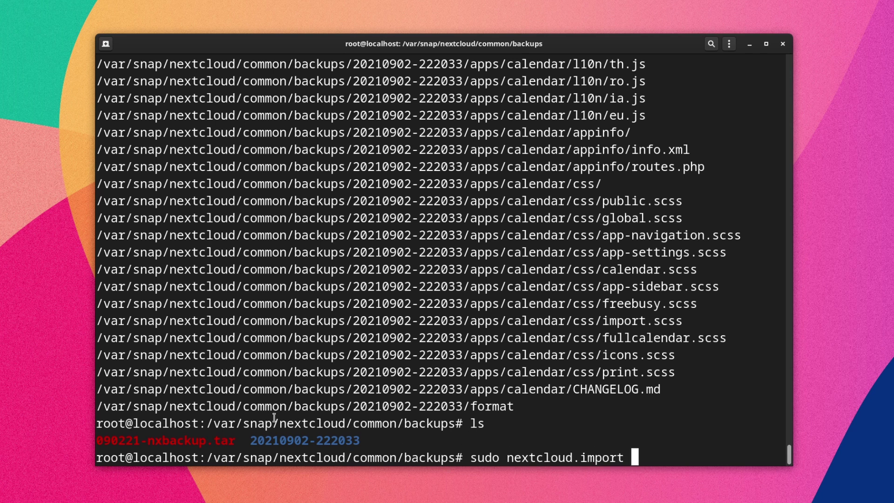
pyautogui.moveTo(207, 423); pyautogui.dragTo(449, 428)
pyautogui.rightClick(450, 428)
pyautogui.click(465, 441)
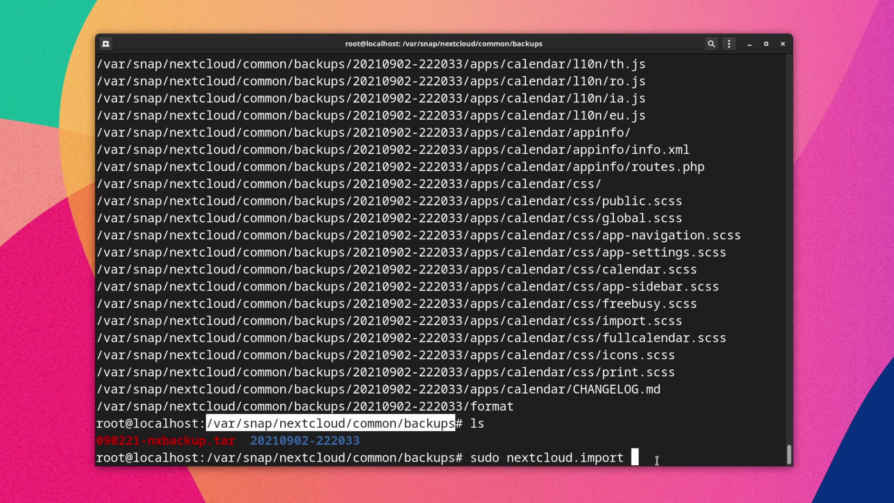
pyautogui.rightClick(663, 460)
pyautogui.click(687, 497)
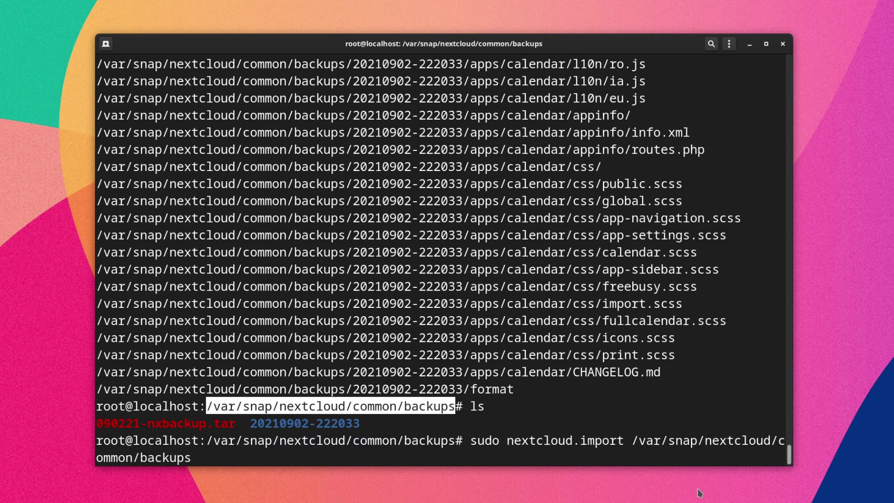
pyautogui.write('/')
pyautogui.moveTo(360, 425)
pyautogui.mouseDown()
pyautogui.moveTo(244, 425)
pyautogui.moveTo(360, 425)
pyautogui.mouseUp()
pyautogui.click(253, 424)
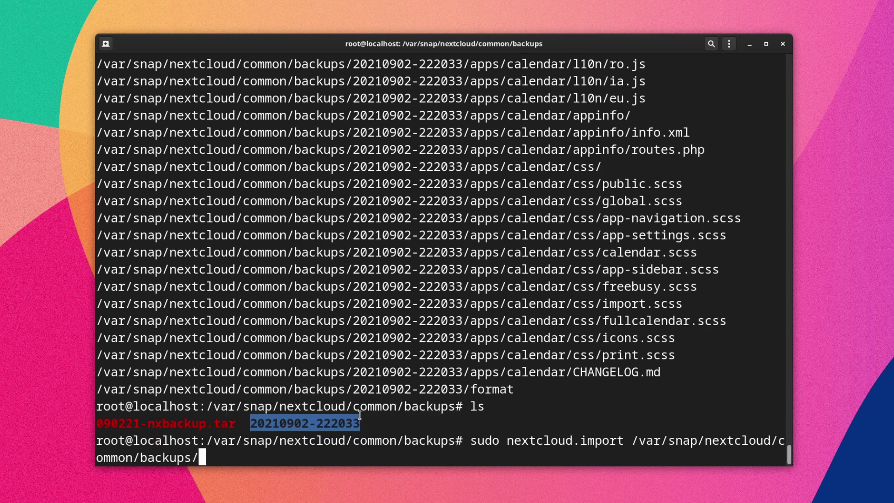
pyautogui.rightClick(352, 421)
pyautogui.click(372, 438)
pyautogui.rightClick(248, 456)
pyautogui.click(260, 495)
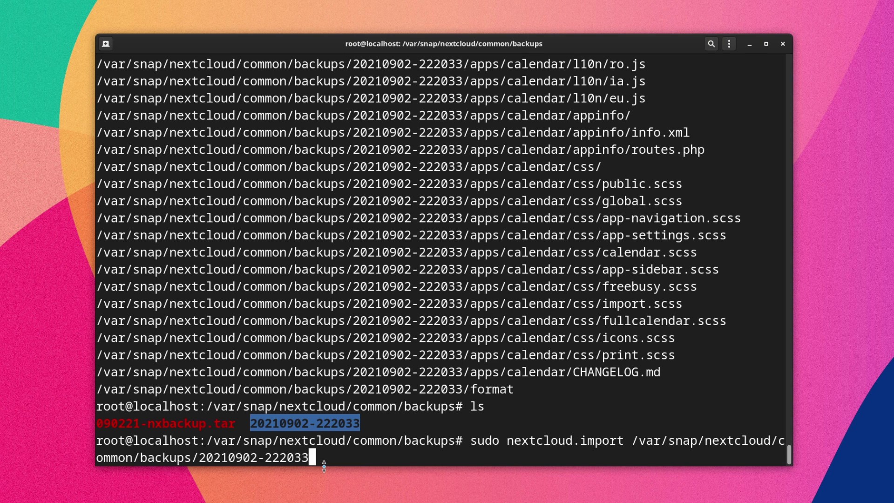
pyautogui.press('Return')
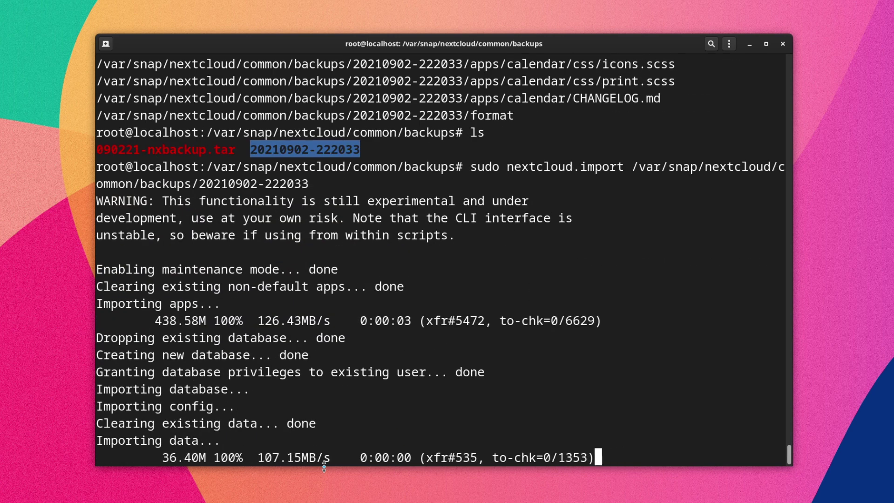
pyautogui.hotkey('alt', 'Tab')
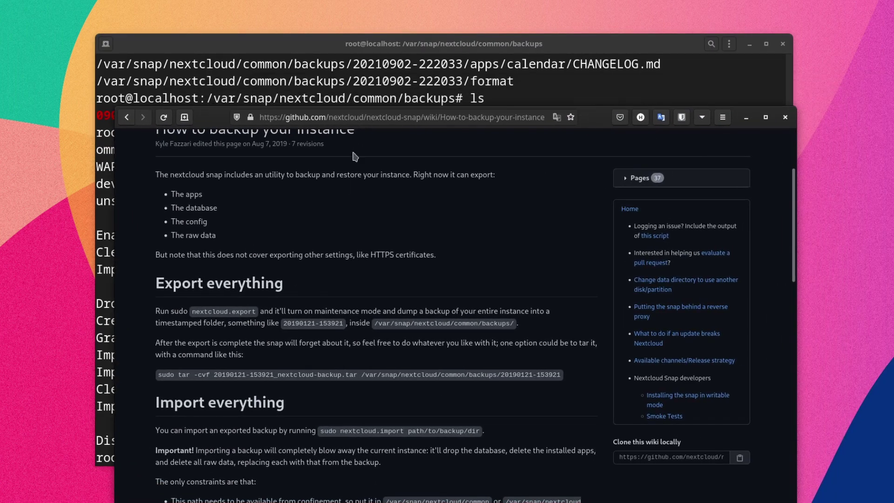
# Scroll the 'How to backup your instance' wiki page back up to its top
pyautogui.scroll(3, 149, 282)
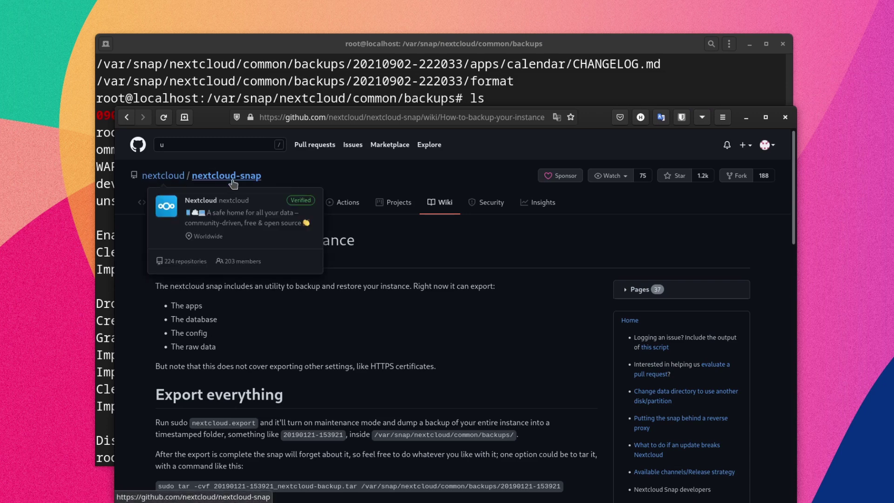